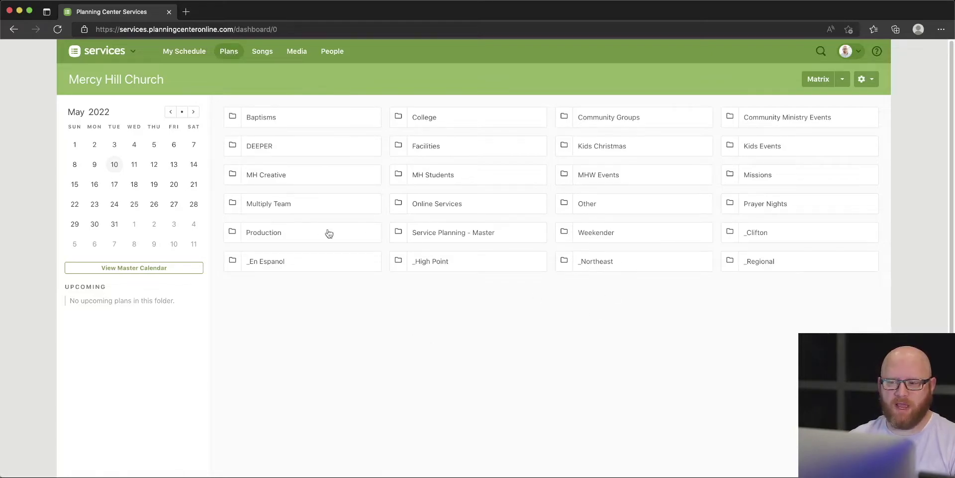
Add one plan without a template to the Misc Events service type in the Production folder.
click(276, 148)
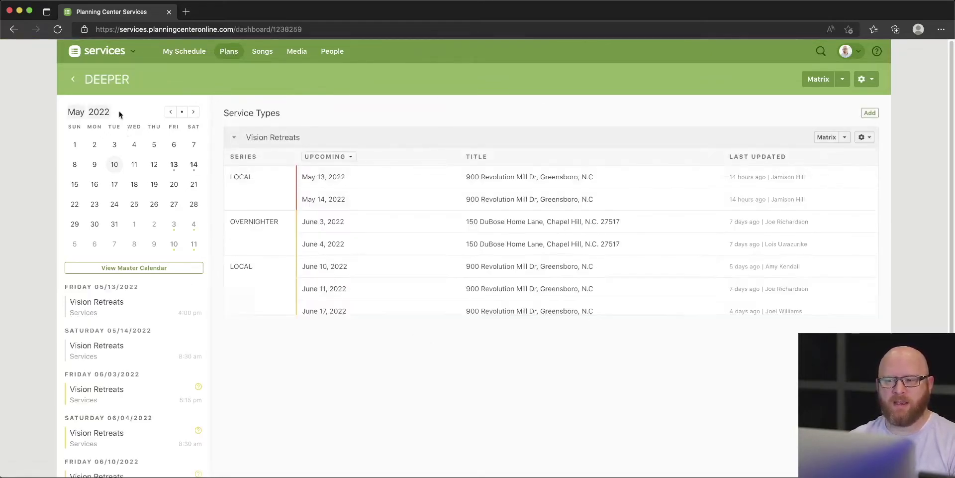
click(73, 81)
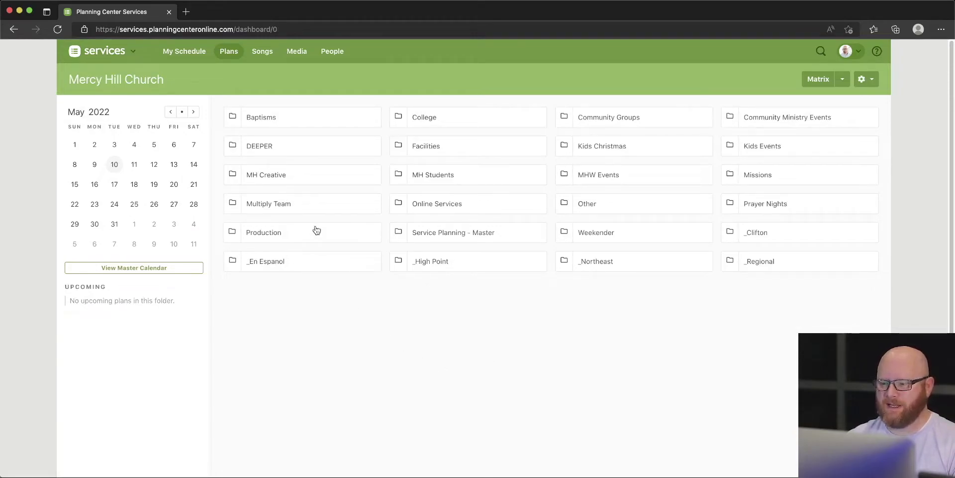
click(249, 232)
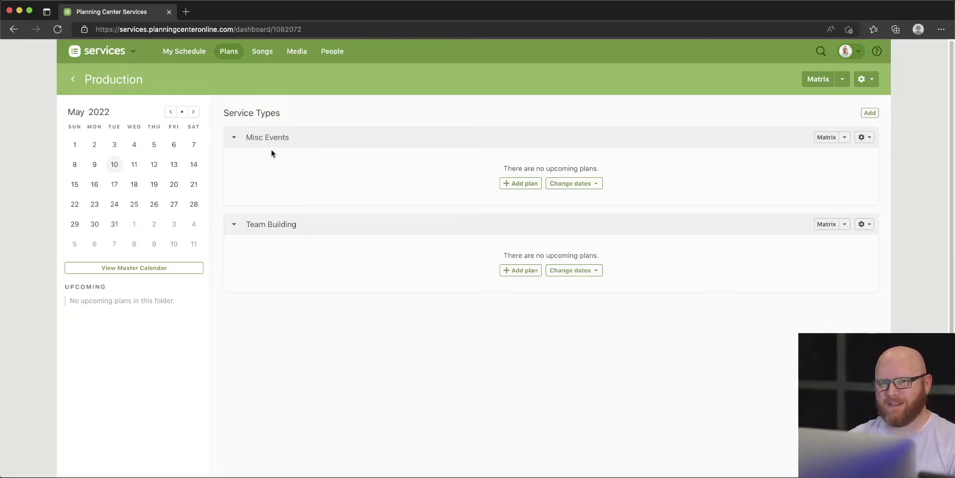
click(521, 185)
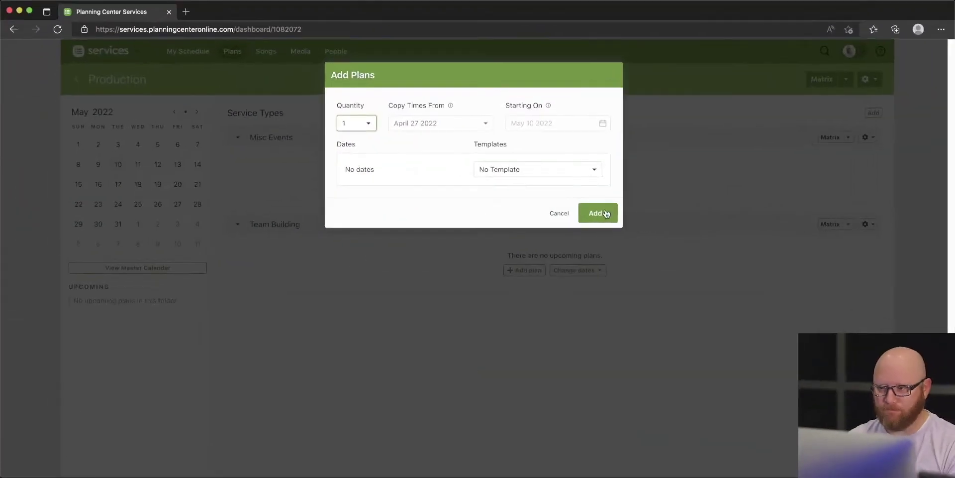
click(597, 215)
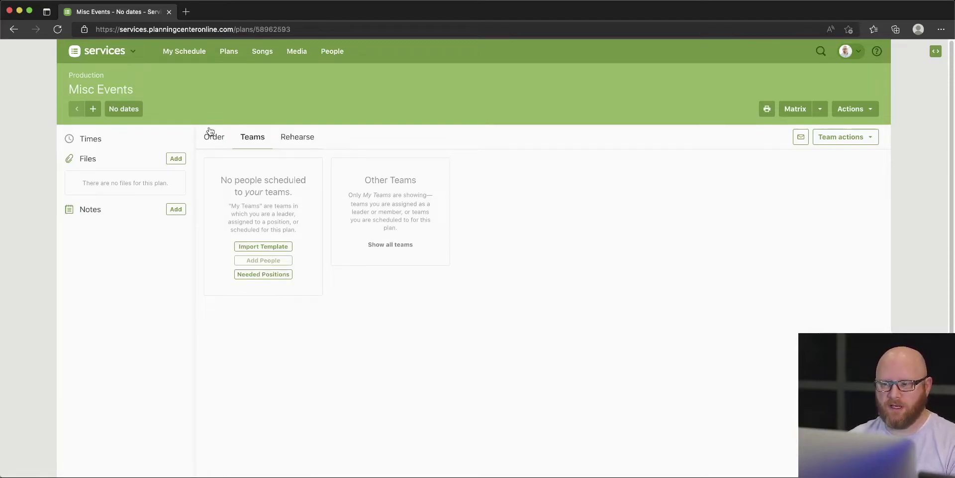
Show the new plan's order of service and give the plan the title "Production Training Event".
click(214, 141)
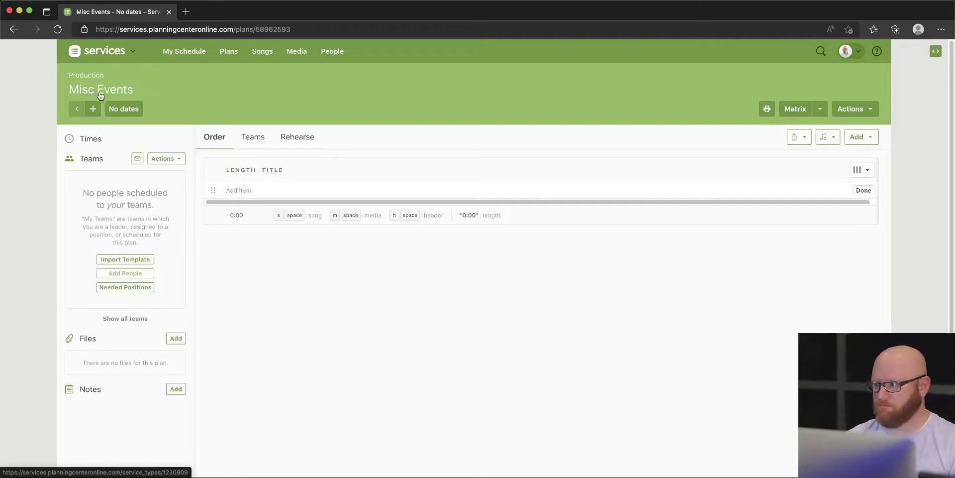
click(869, 111)
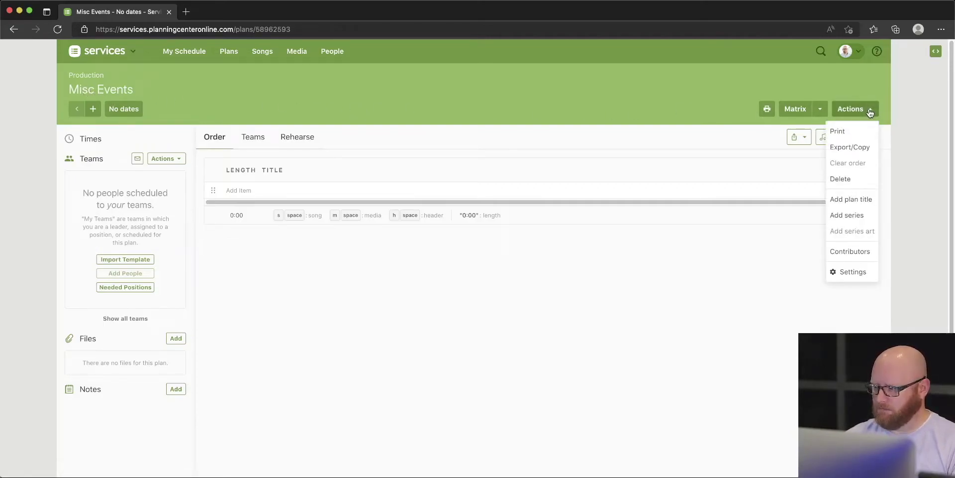
click(844, 204)
text(Production Training Ev)
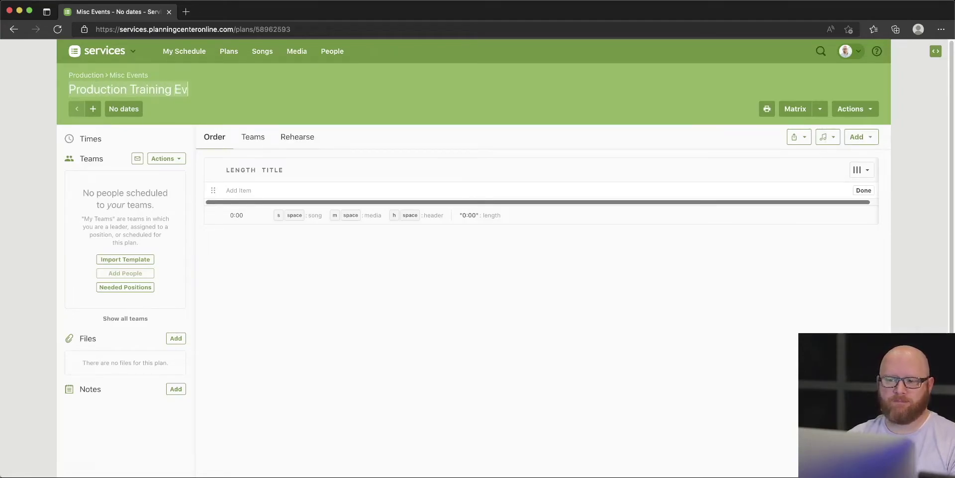
text(ent)
key(Return)
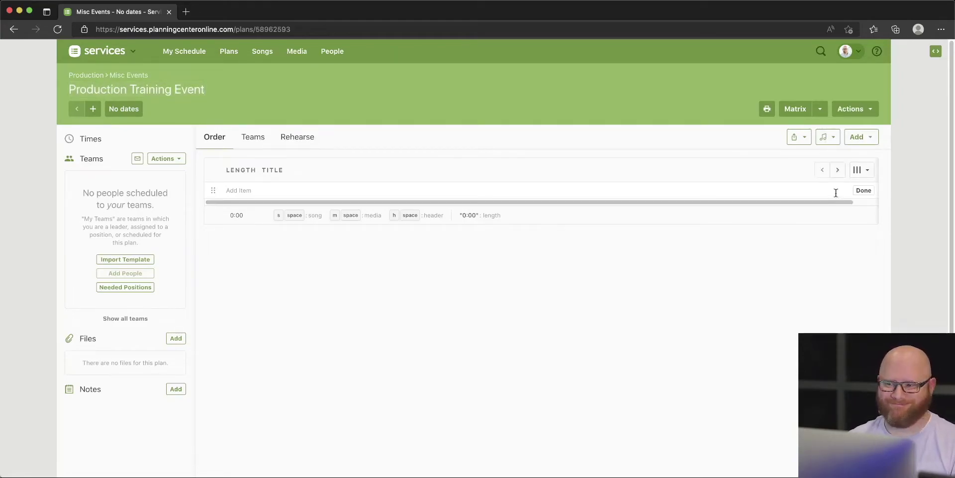
Reopen the Production Training Event plan from its folder and start a new service time dated May 18, 2022.
click(86, 75)
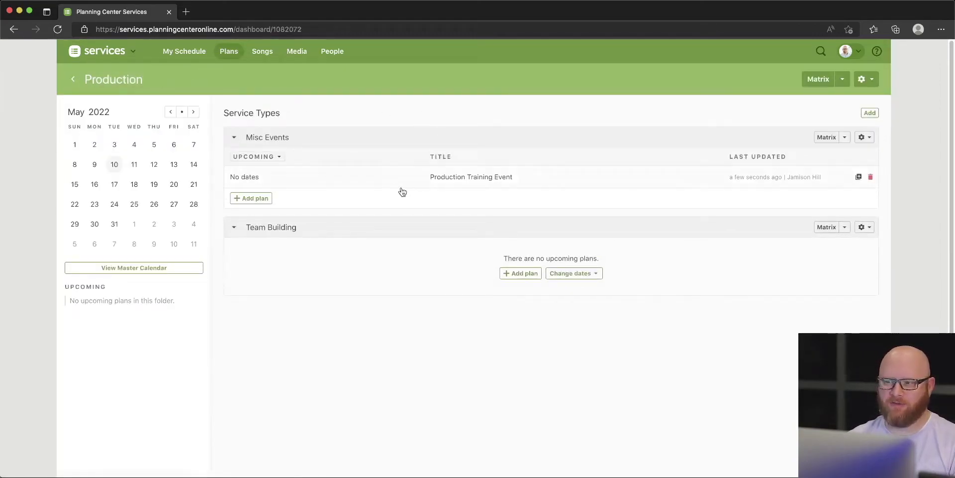
click(437, 181)
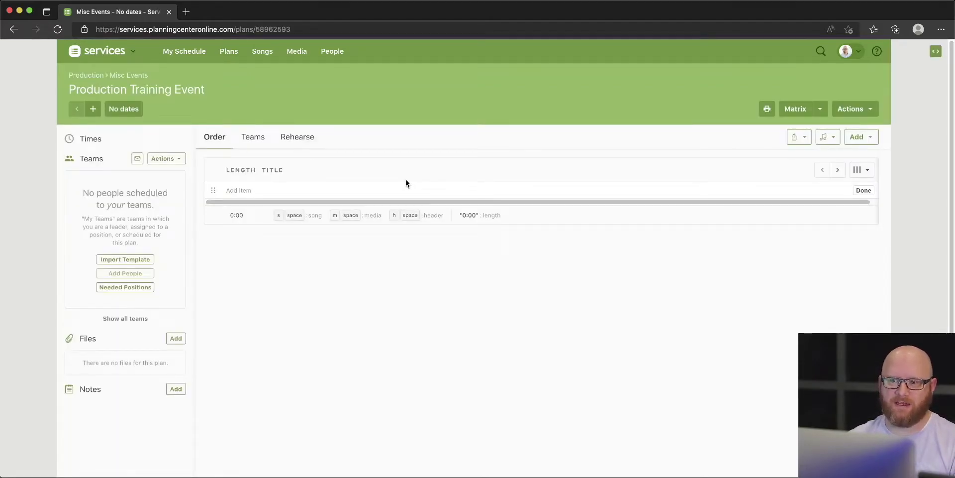
click(91, 141)
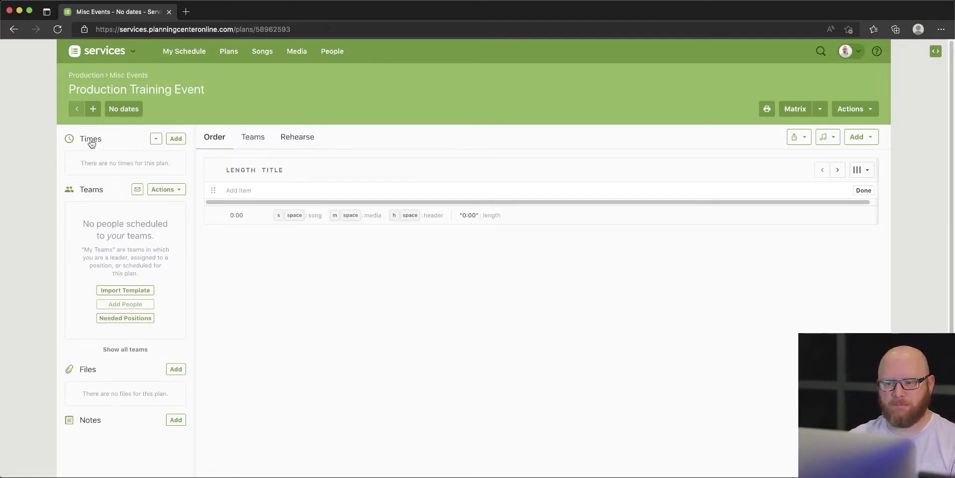
click(170, 141)
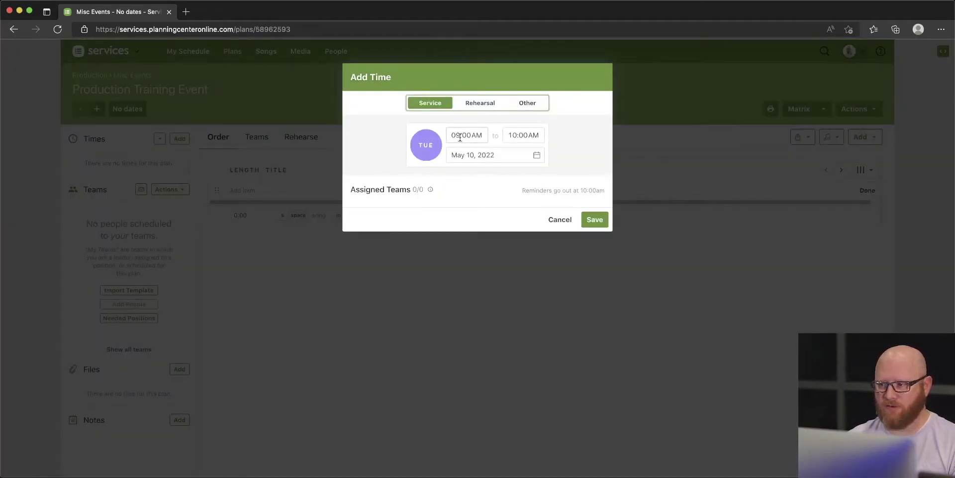
click(535, 156)
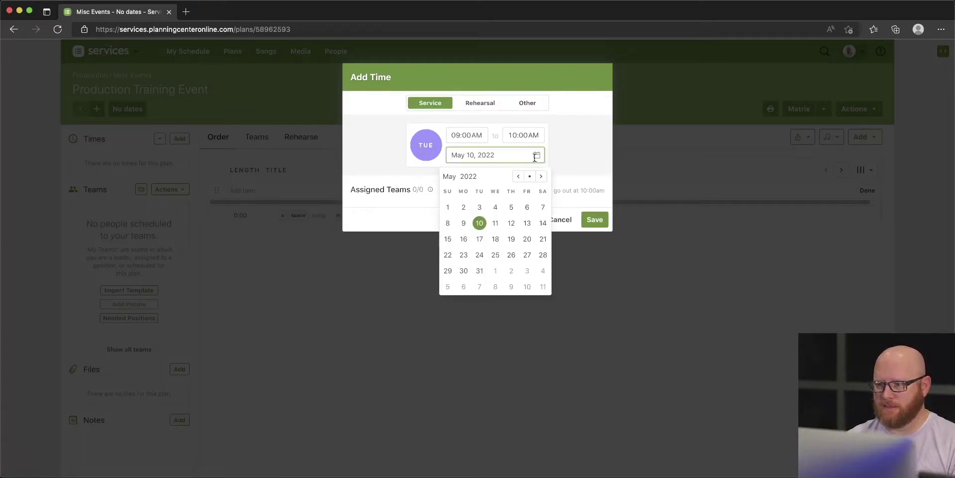
click(495, 239)
Set the service time to run from 07:00PM to 08:00PM and save it without assigned teams.
click(460, 137)
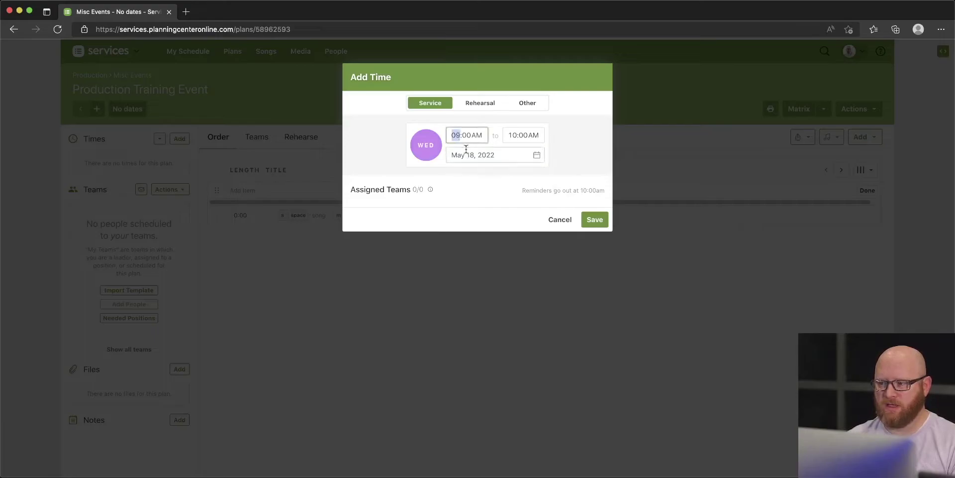
click(477, 137)
click(460, 139)
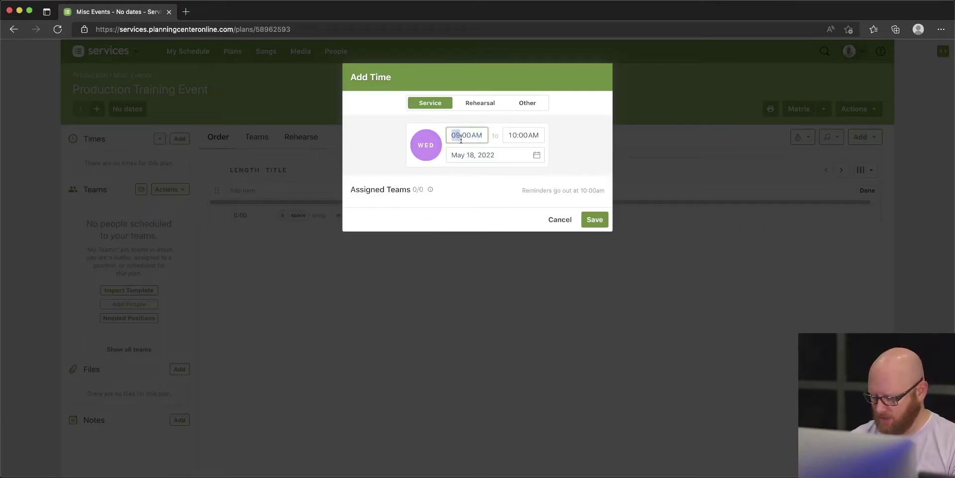
text(07)
click(477, 135)
text(p)
click(512, 134)
click(595, 219)
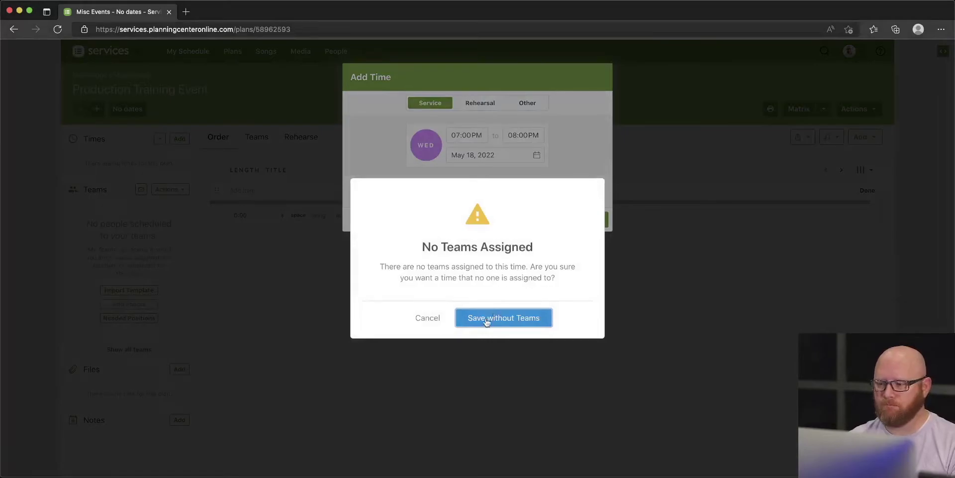
click(519, 323)
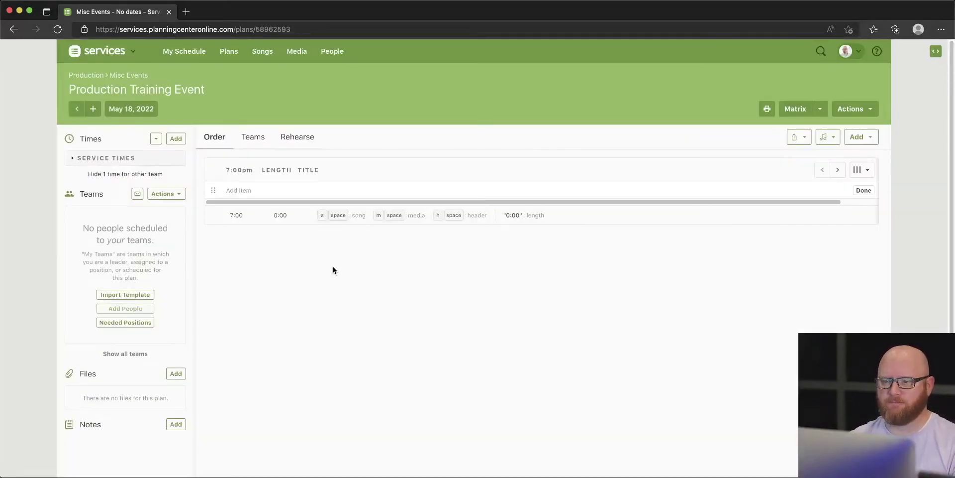
Review the saved service time and the plan's entry in the Production folder, and reopen the plan.
click(74, 158)
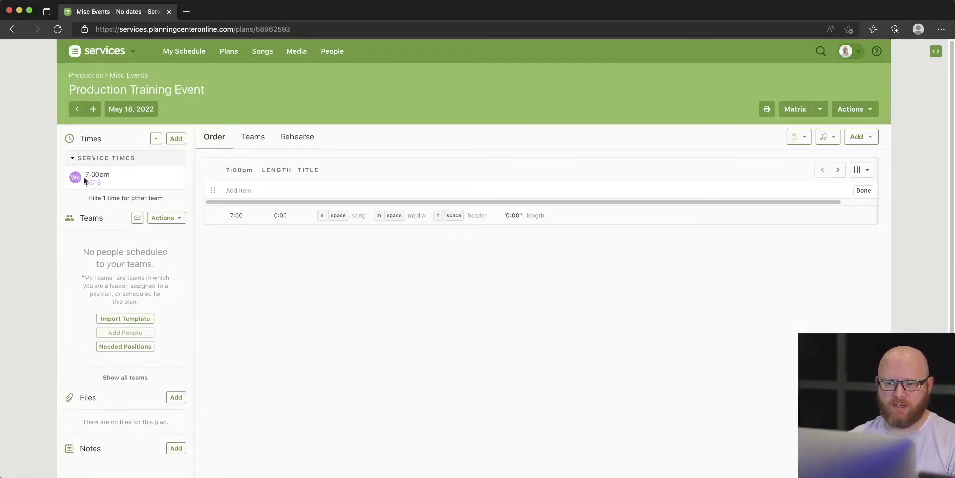
click(78, 76)
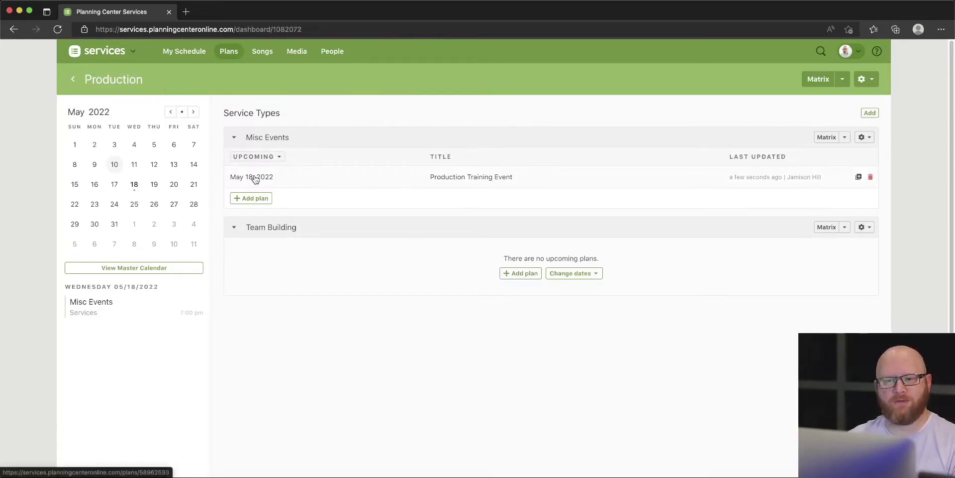
click(450, 179)
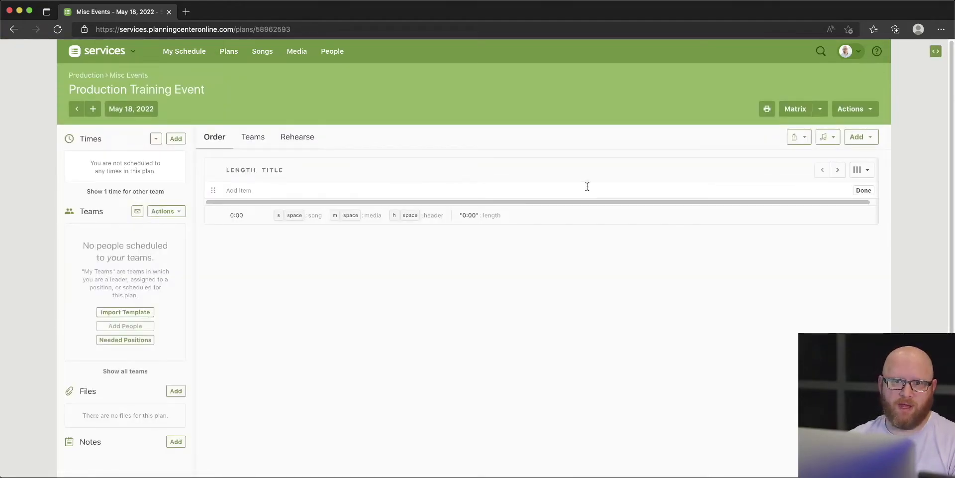
Add a header named "Pre-Service" to the plan's order of service.
click(865, 137)
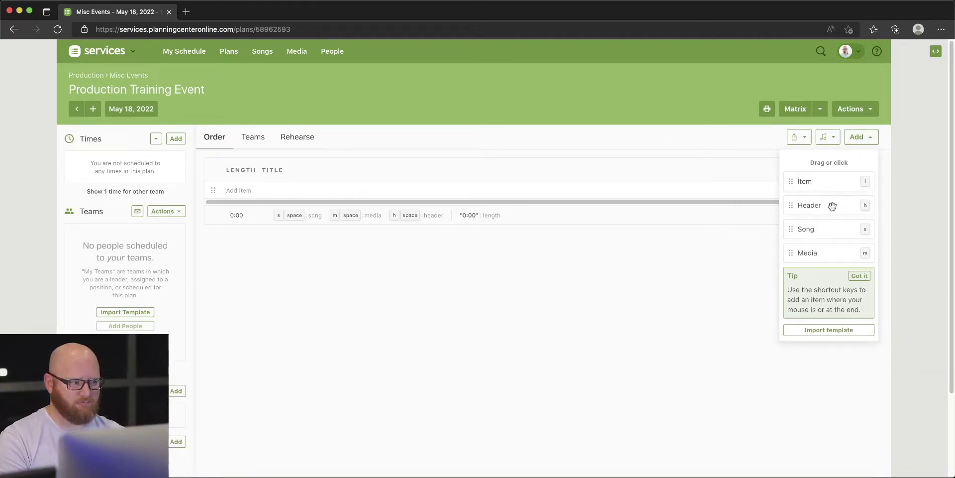
drag(833, 206, 394, 209)
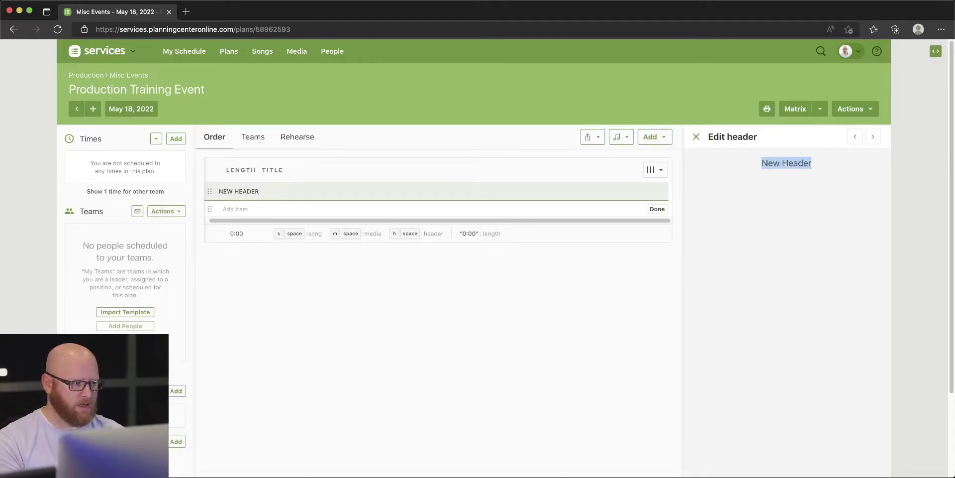
text(Pre-Service)
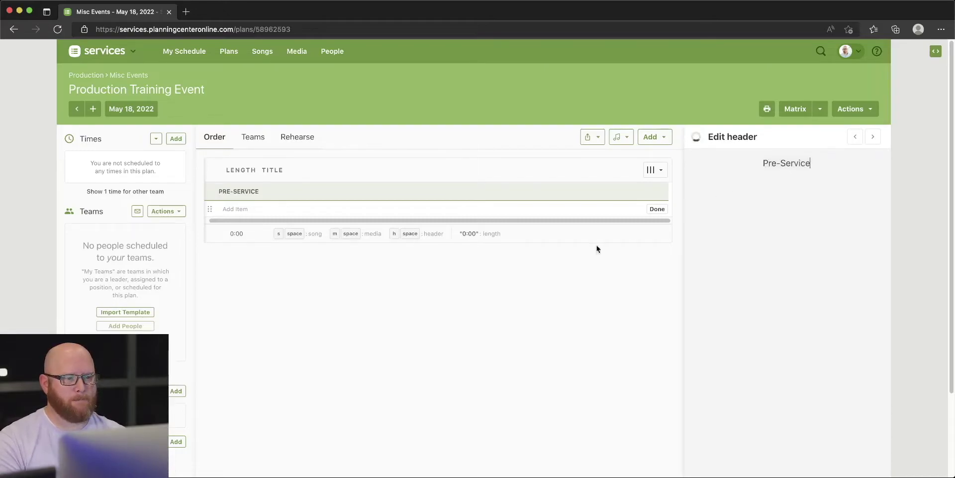
key(Return)
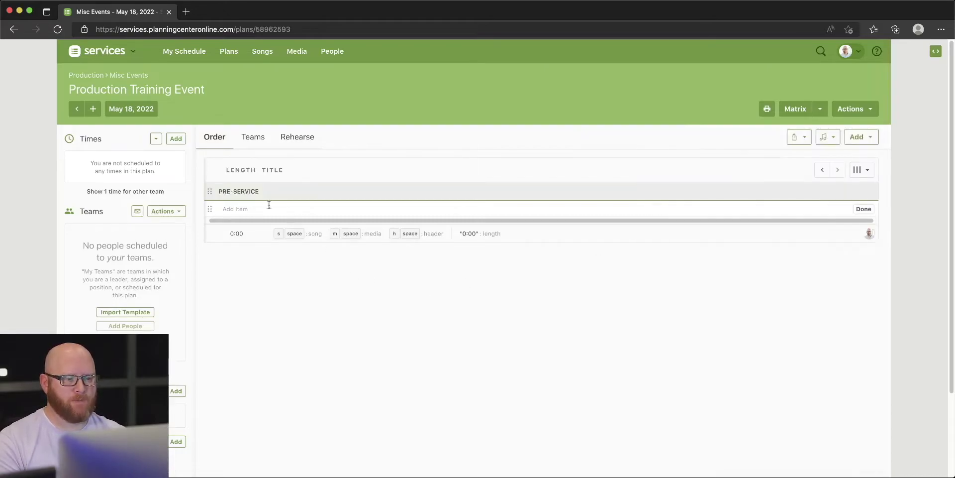
Add a header named "Service" below the Pre-Service header.
click(869, 137)
drag(816, 204, 497, 214)
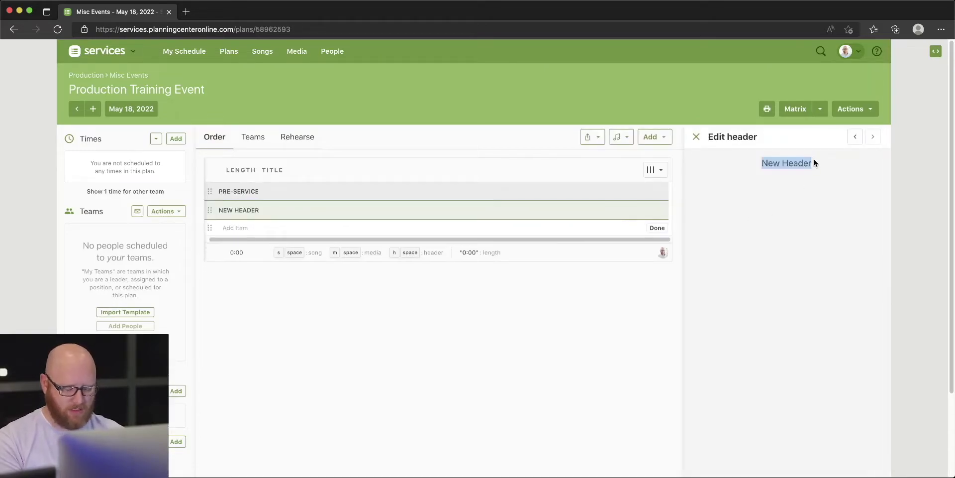
text(Service)
key(Return)
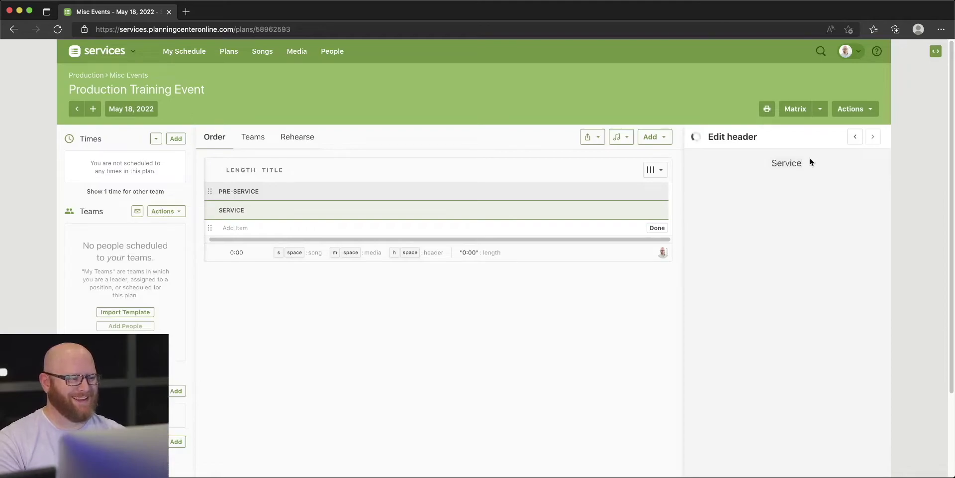
Add a header named "Post-Service" below the Service header.
click(860, 137)
drag(806, 205, 428, 240)
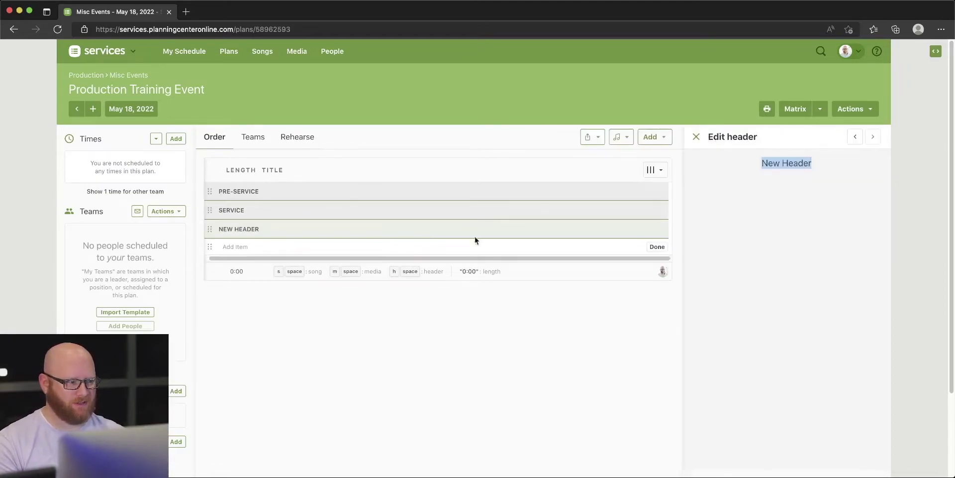
text(Post-)
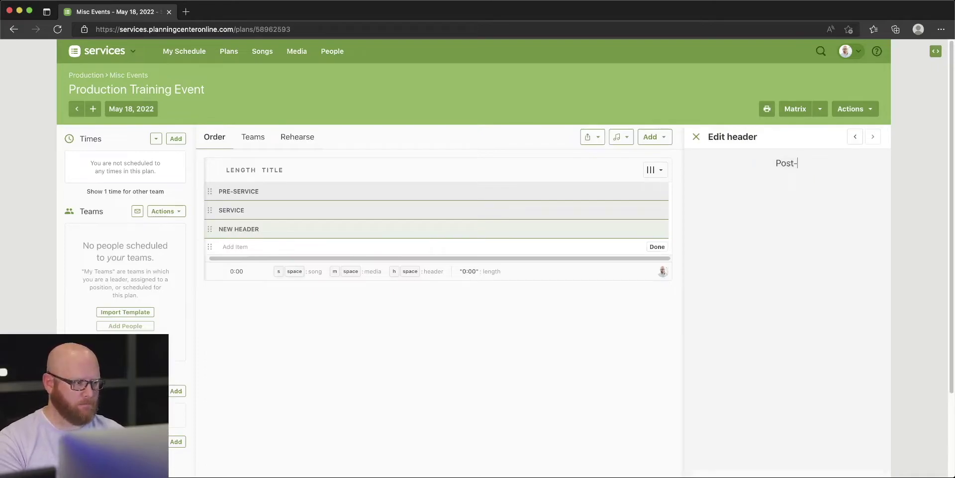
text(Service)
key(Return)
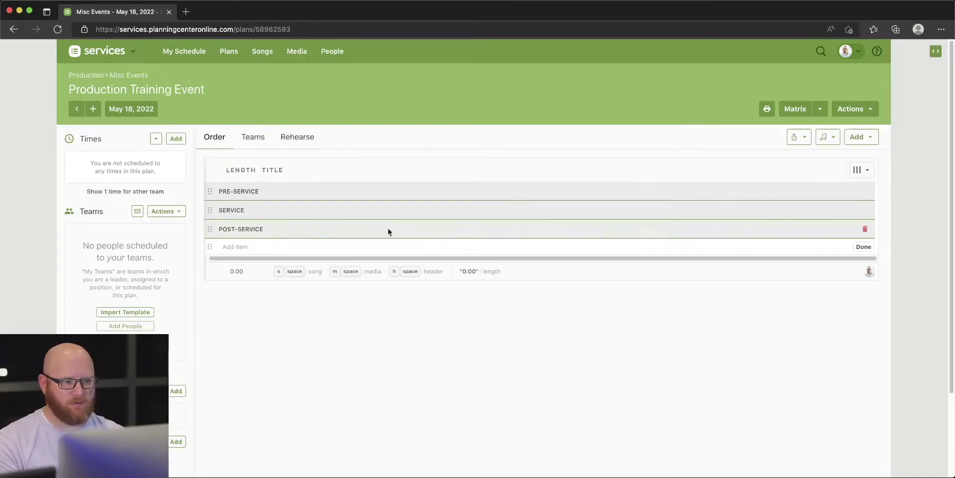
Add an item titled "Production Arrival Time" beneath the Pre-Service header in the order of service.
click(863, 139)
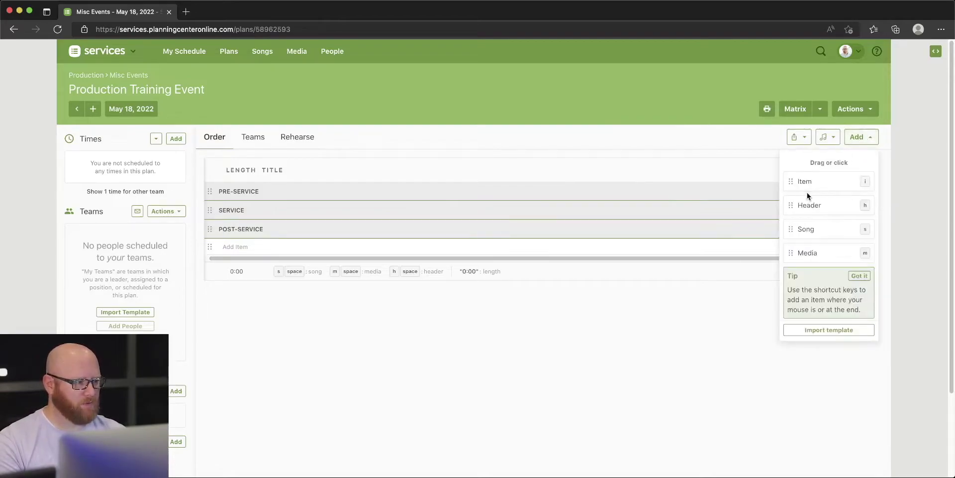
drag(810, 182, 311, 217)
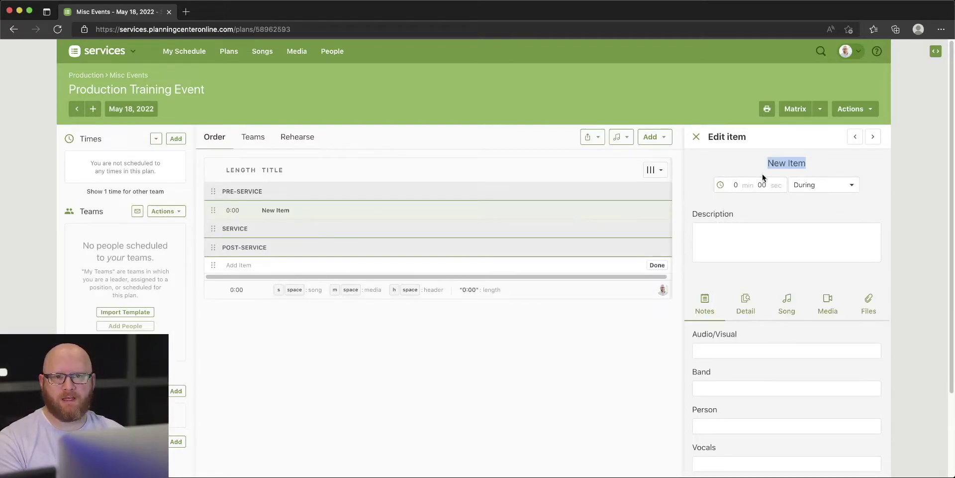
text(Pro)
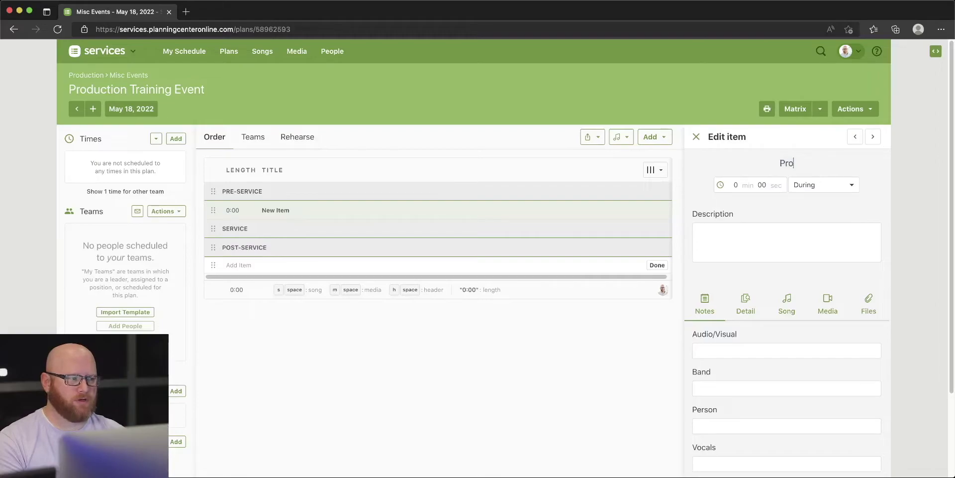
text(duction A)
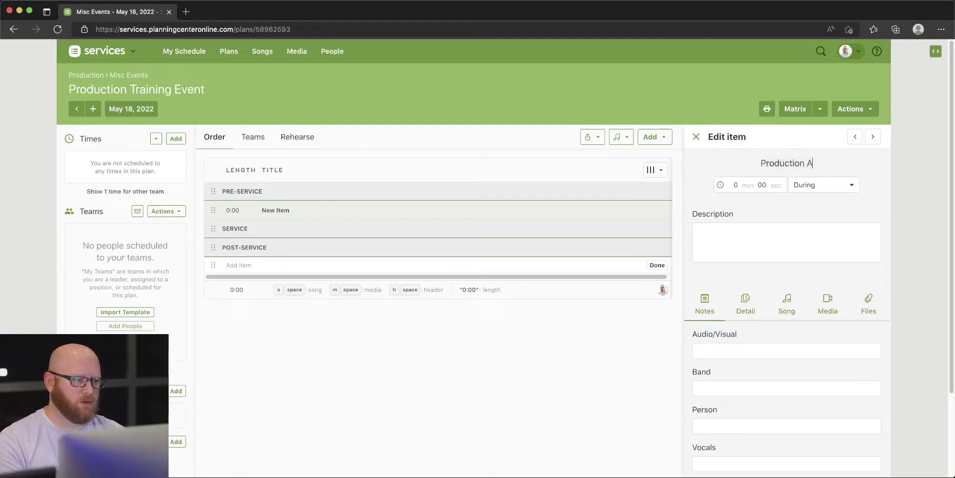
text(rrival Time)
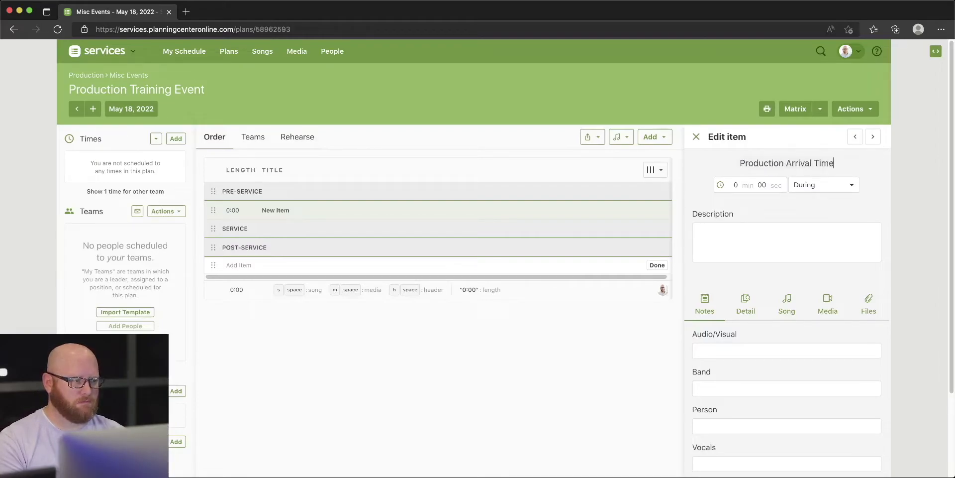
Set the Production Arrival Time item's length to 10 minutes and its timing to Before, and close its details.
click(735, 185)
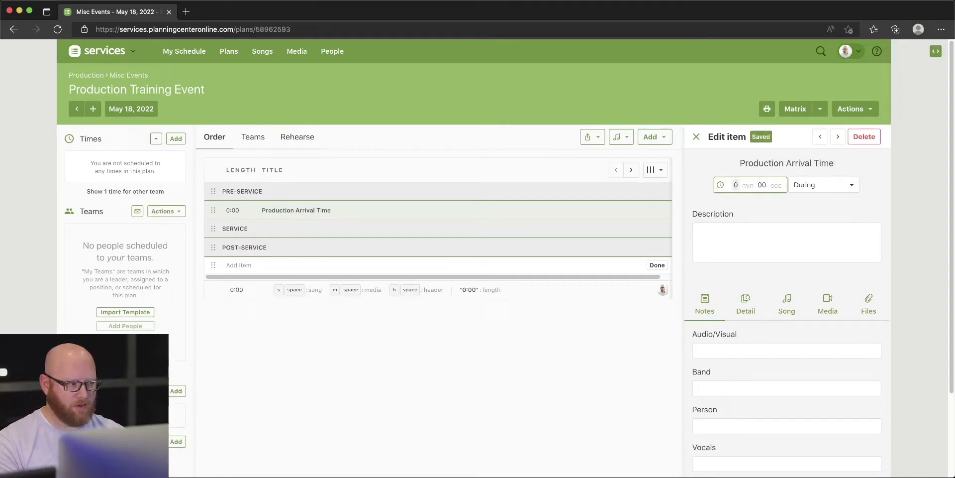
text(10)
click(815, 188)
click(818, 207)
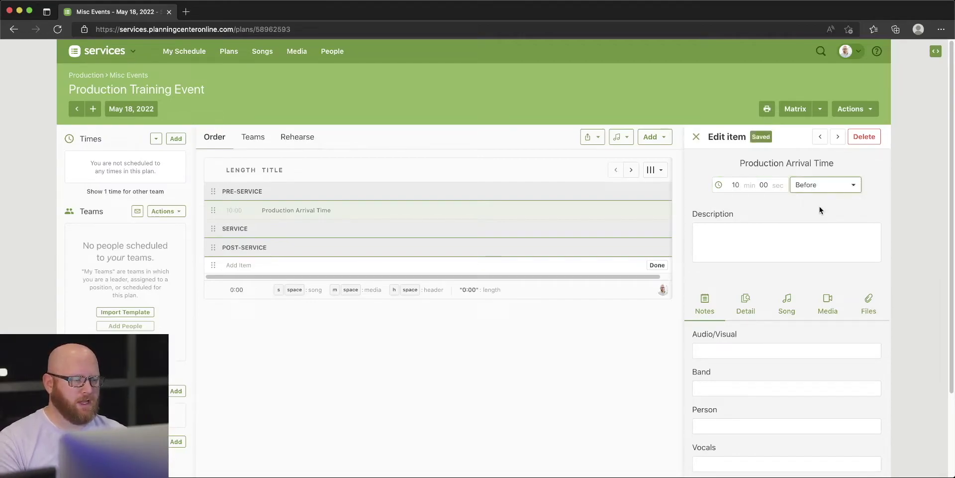
click(696, 137)
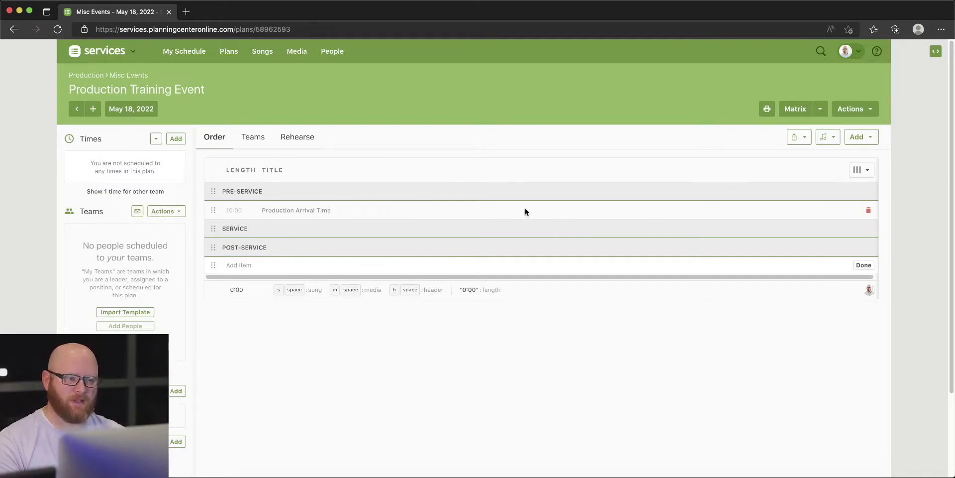
Show the 7:00pm time column in the order of service.
click(865, 172)
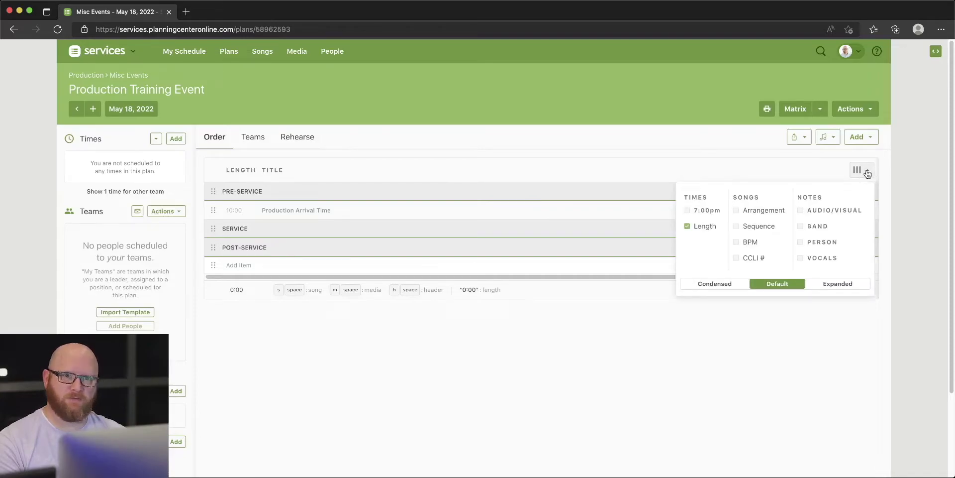
click(685, 209)
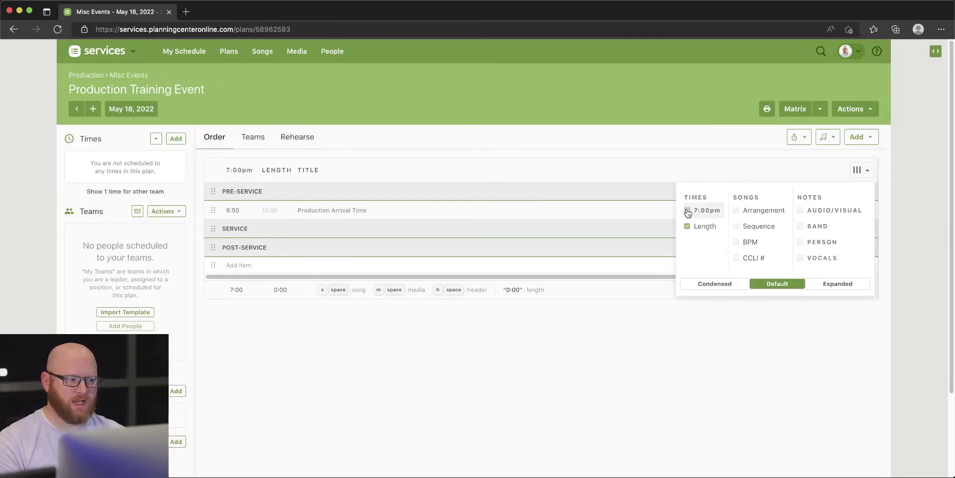
click(554, 169)
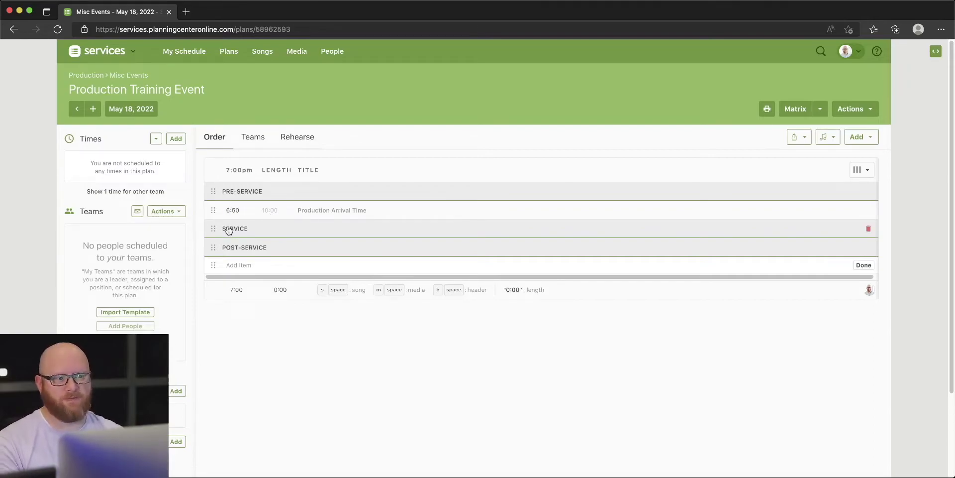
Add an item titled "Countdown Timer" with a length of 1 minute beneath the Service header.
click(878, 142)
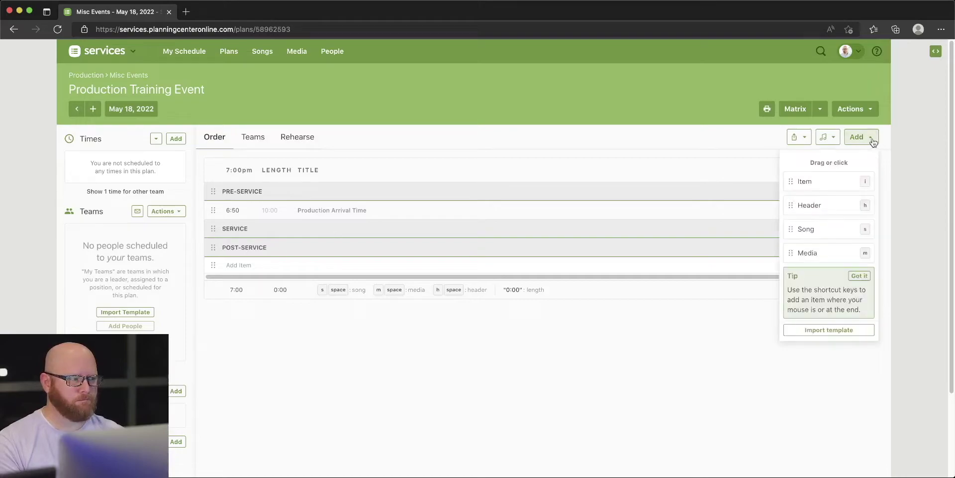
drag(822, 182, 283, 252)
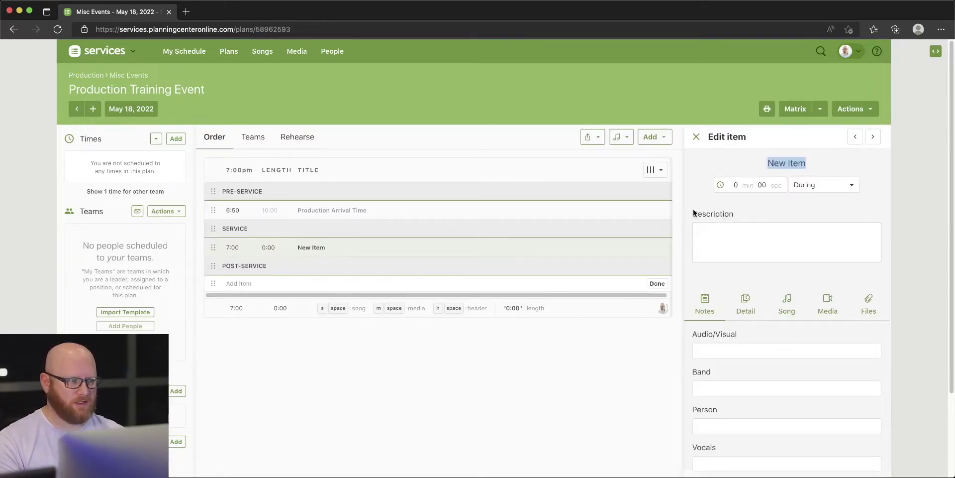
click(737, 185)
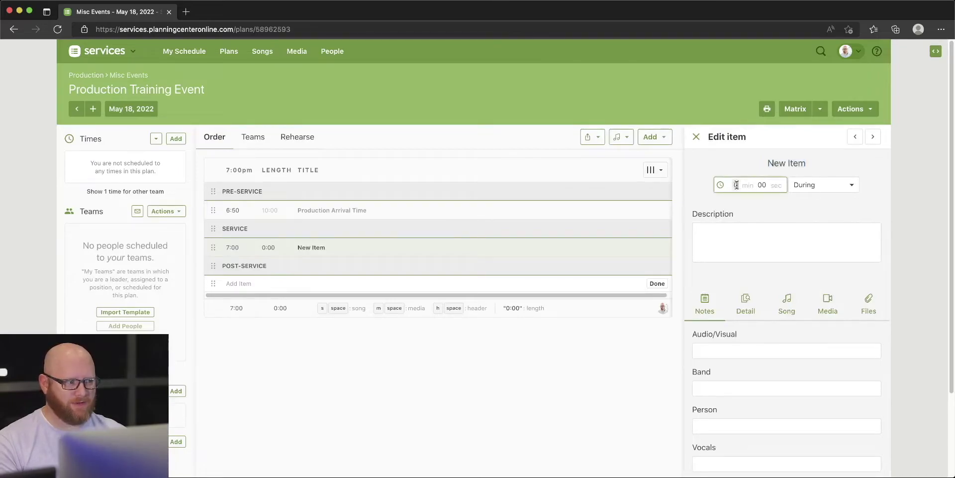
text(1)
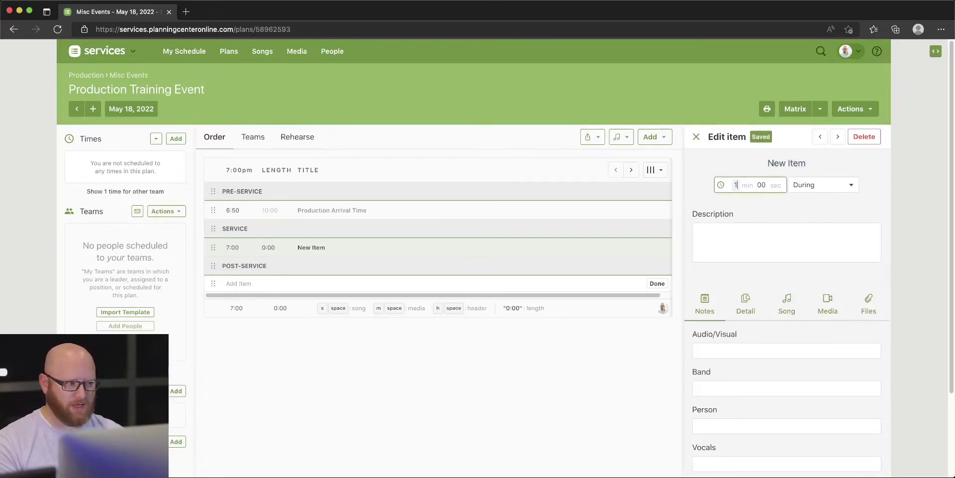
triple_click(801, 163)
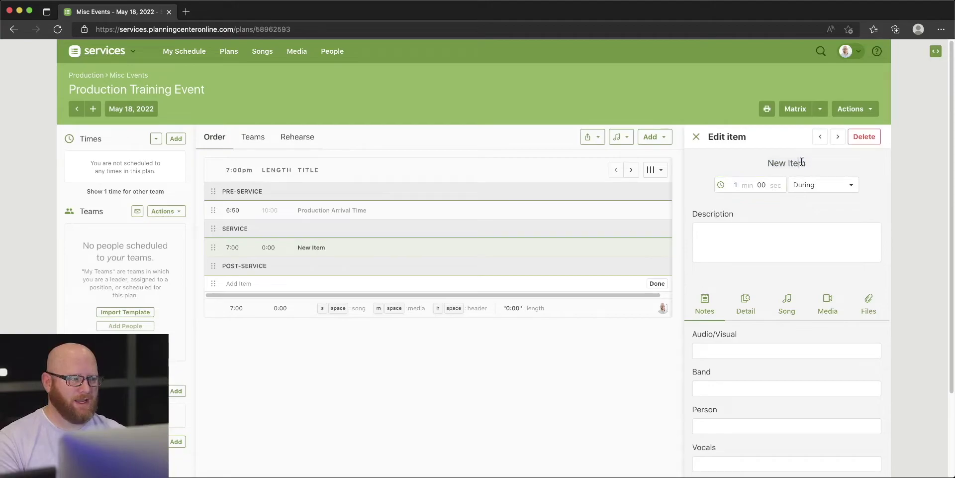
text(Co)
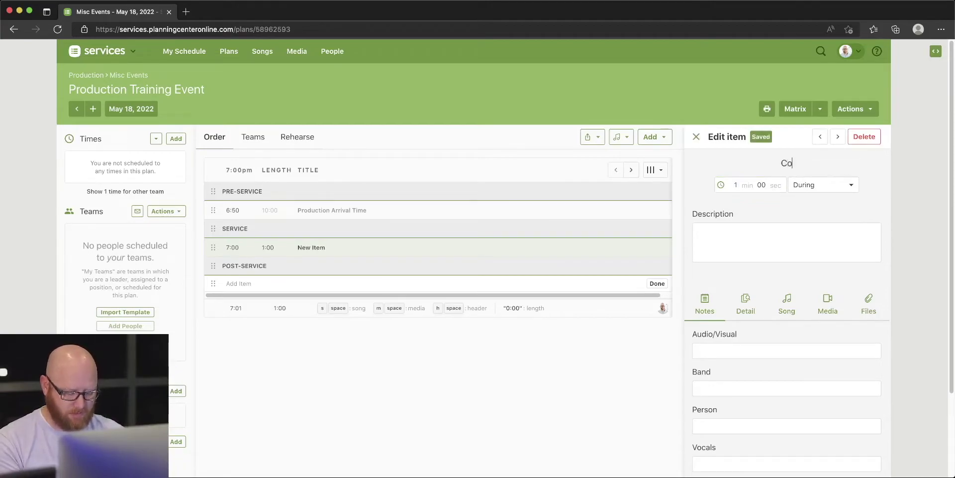
text(untdown Timer)
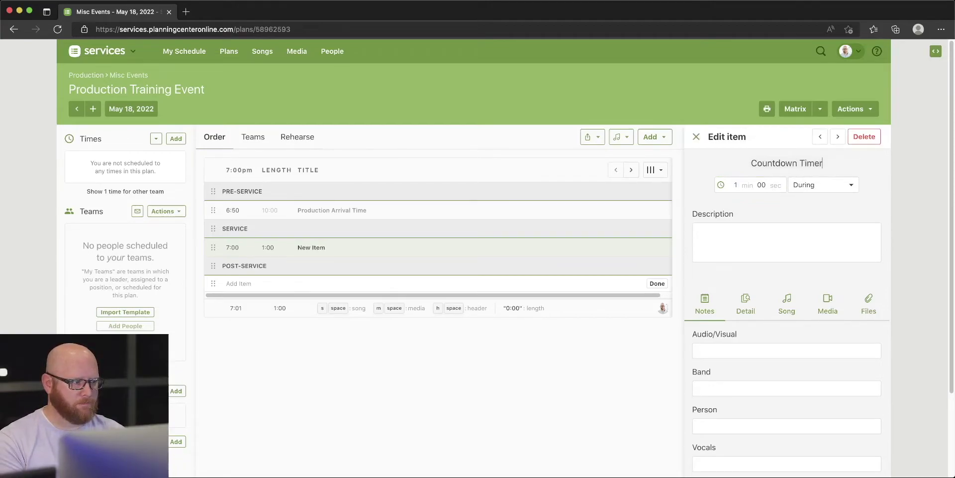
click(696, 136)
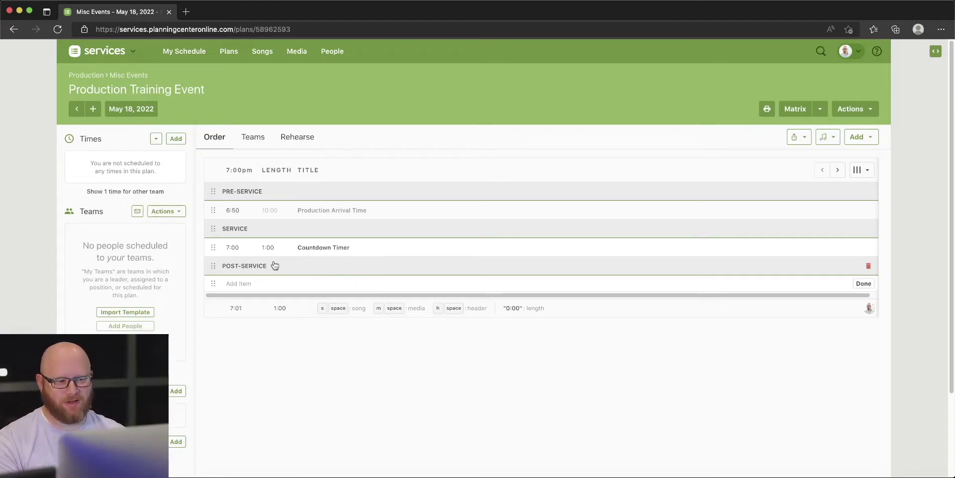
Add the song "Celebration Awaits" from the song library below the Countdown Timer item.
click(859, 137)
drag(817, 230, 269, 274)
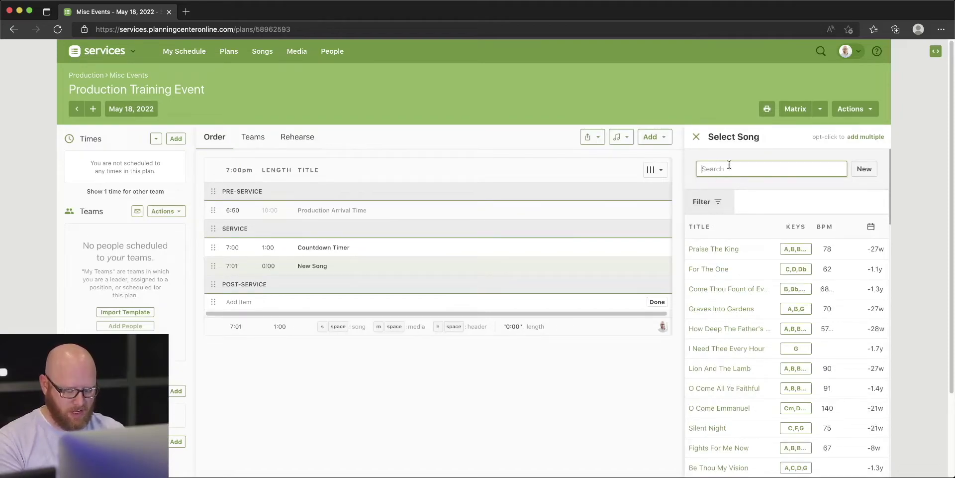
text(Celeb)
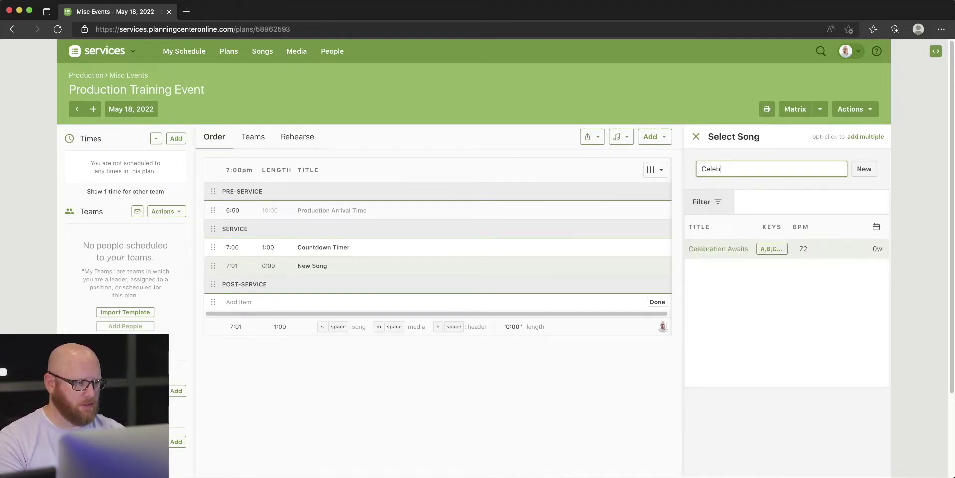
text(ration Awaits)
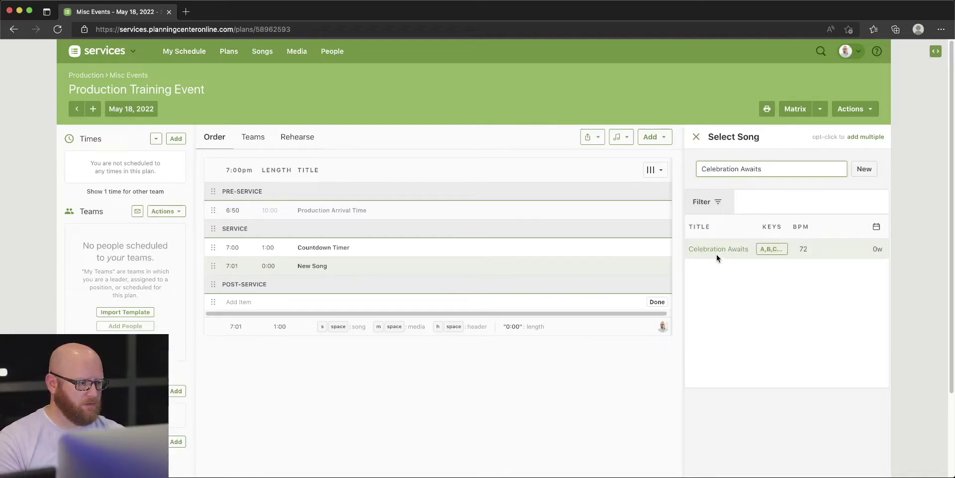
click(716, 254)
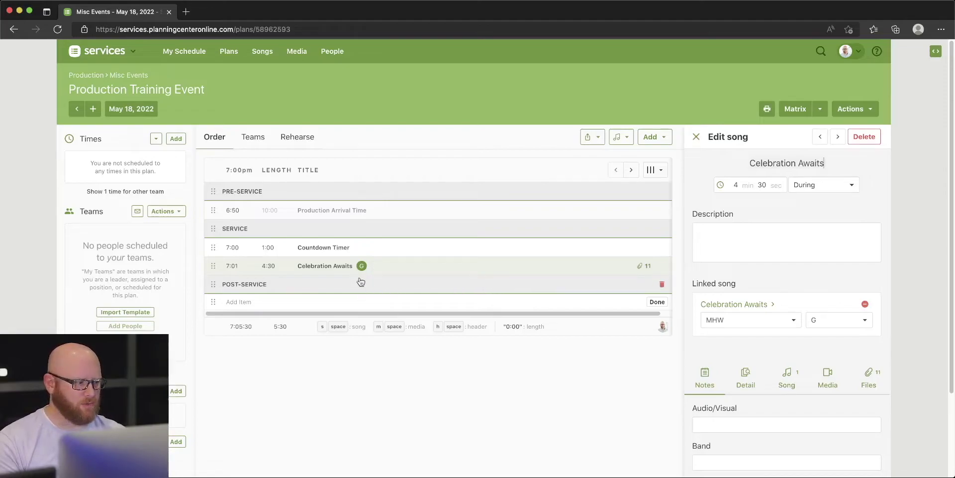
Set the key of the Celebration Awaits song to A and close its details.
click(864, 322)
click(827, 359)
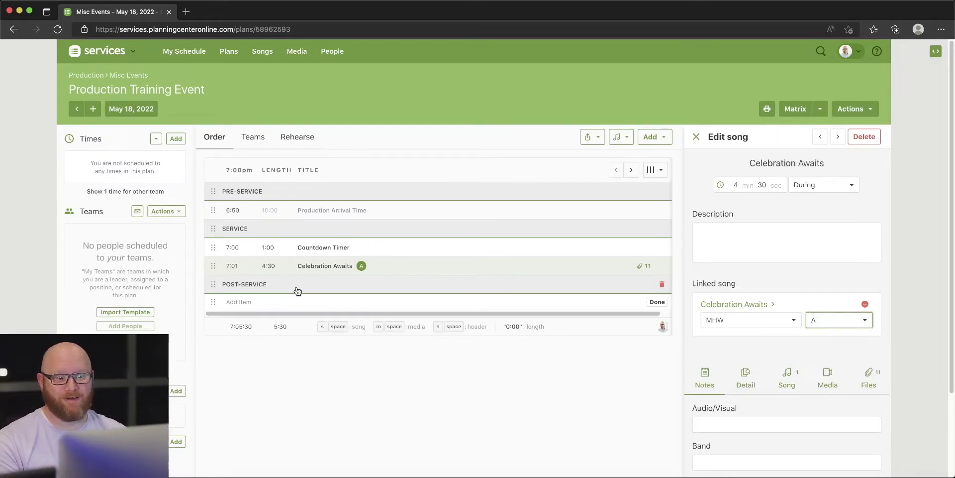
click(696, 137)
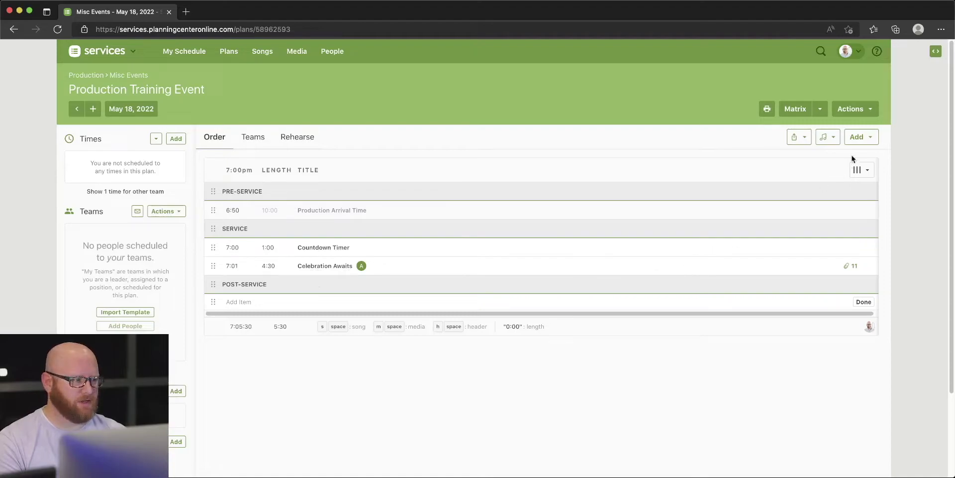
Add an item titled "Teaching" with a length of 45 minutes below the Celebration Awaits song.
click(864, 140)
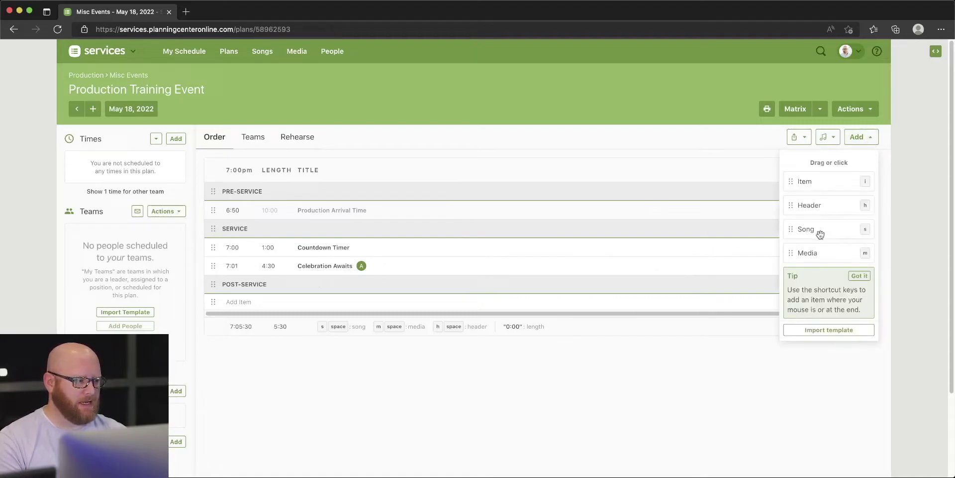
drag(814, 183, 358, 303)
text(Teaching)
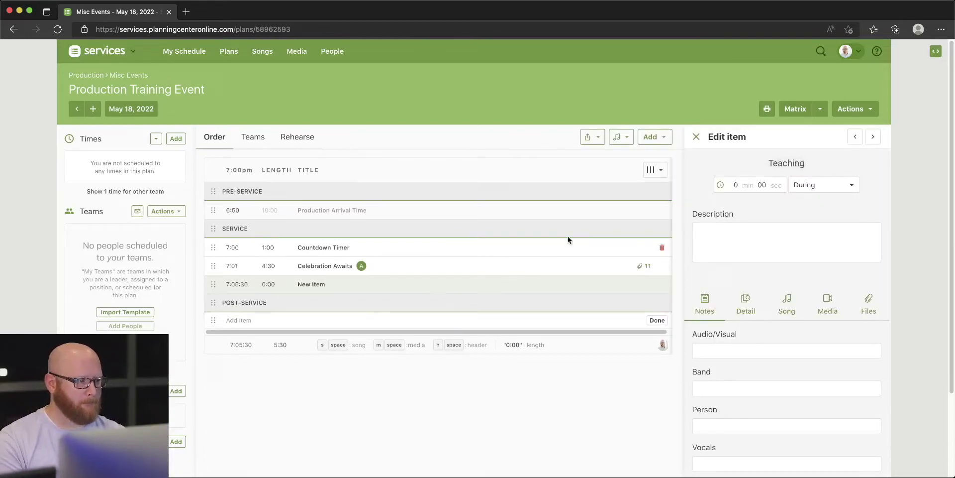
click(741, 188)
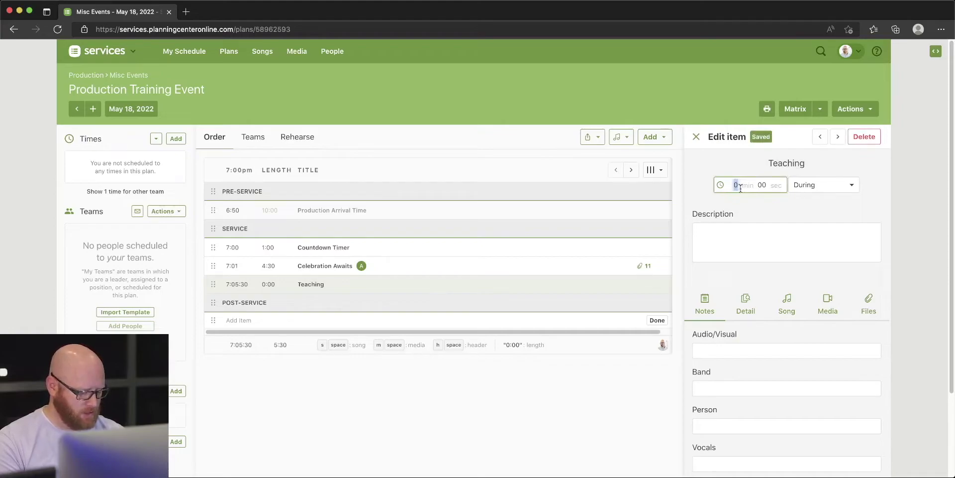
text(45)
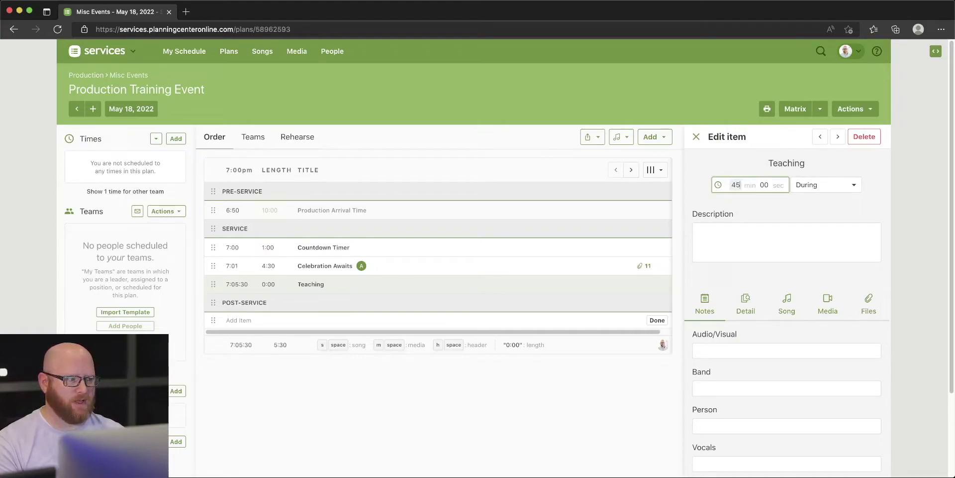
click(696, 137)
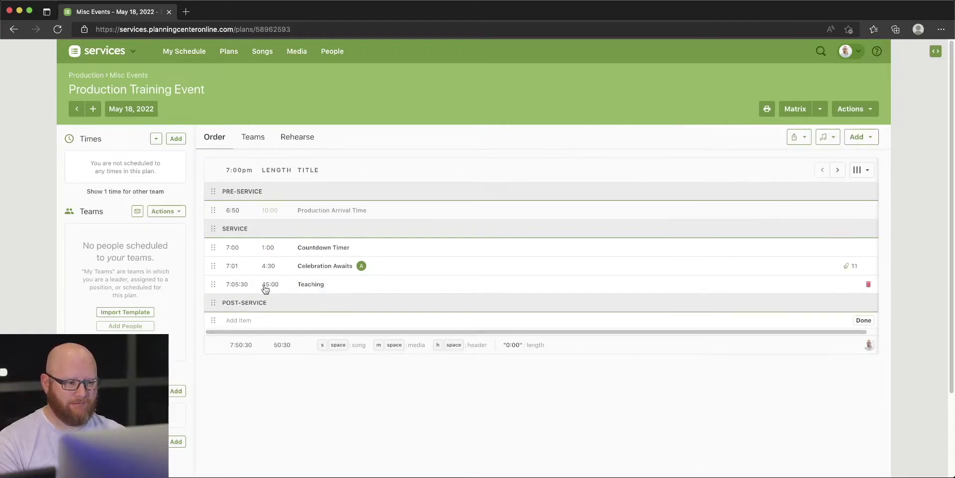
click(363, 287)
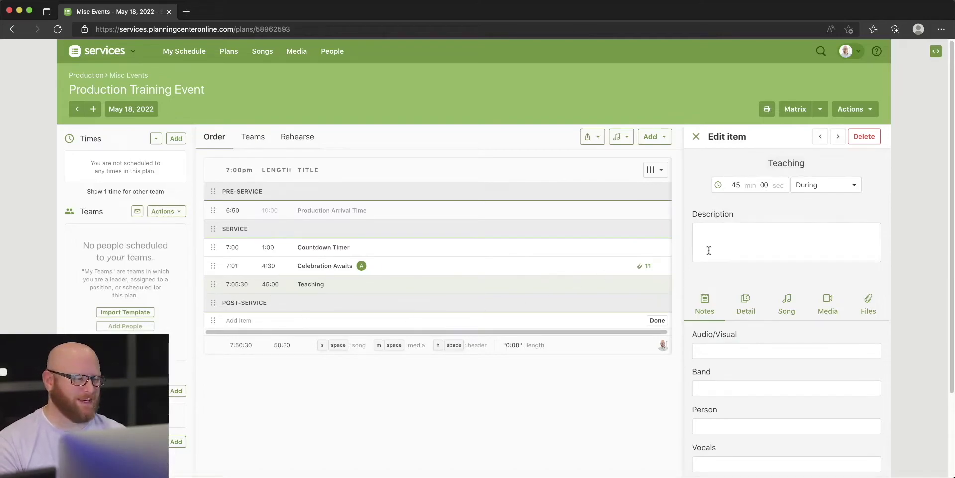
click(696, 137)
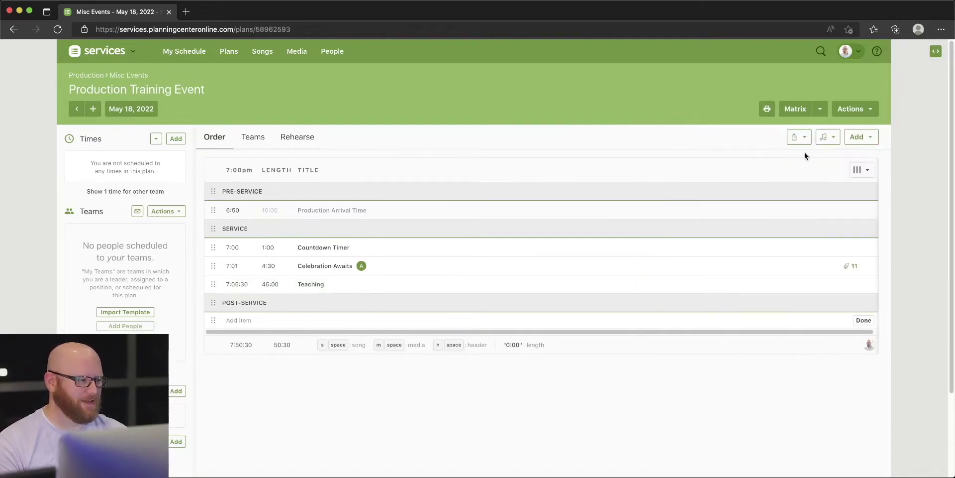
Add an item titled "Announcements and Send Out" below the Teaching item in the Service section.
click(863, 137)
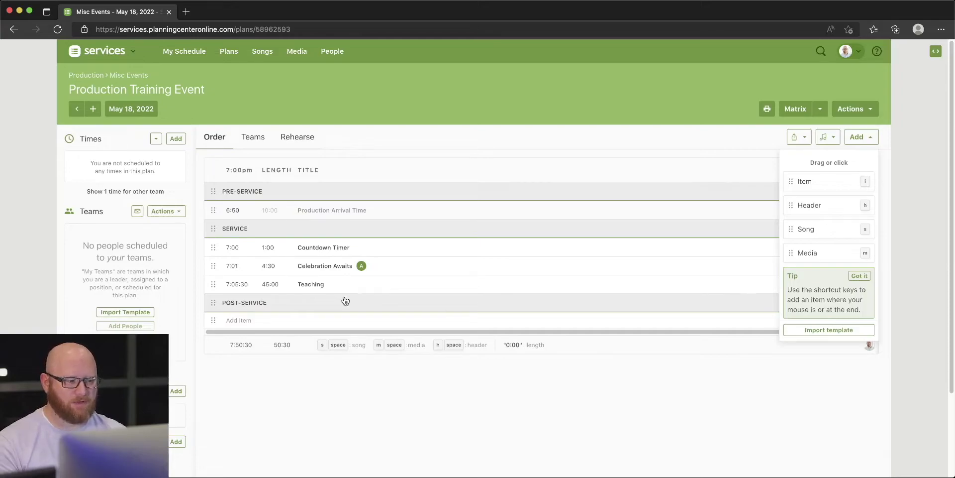
click(539, 423)
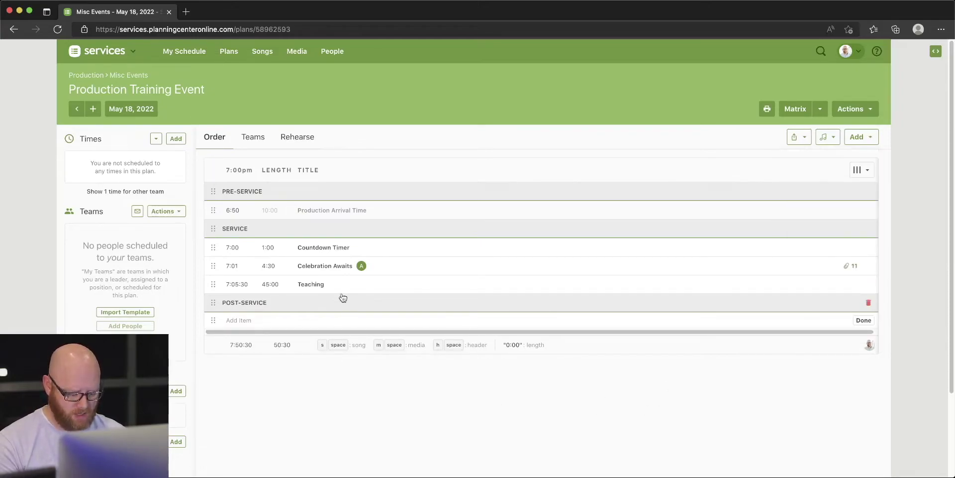
key(Return)
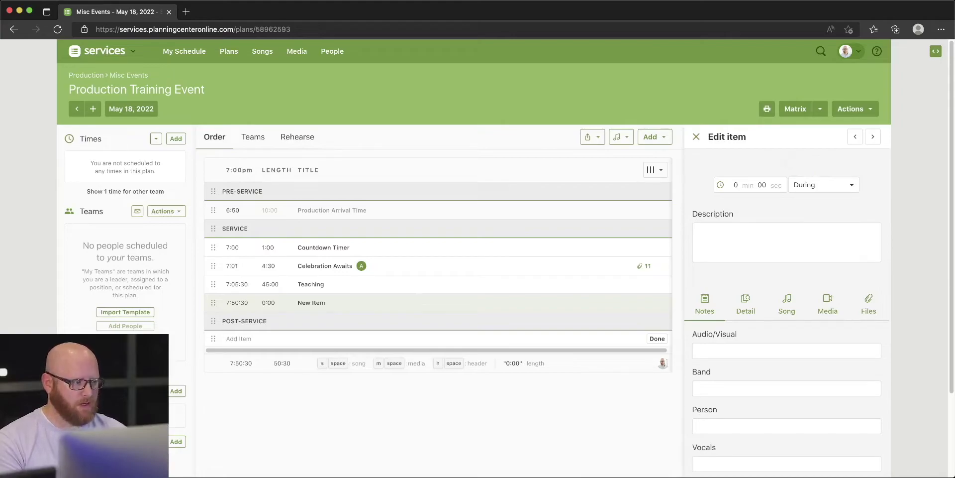
text(Announcement)
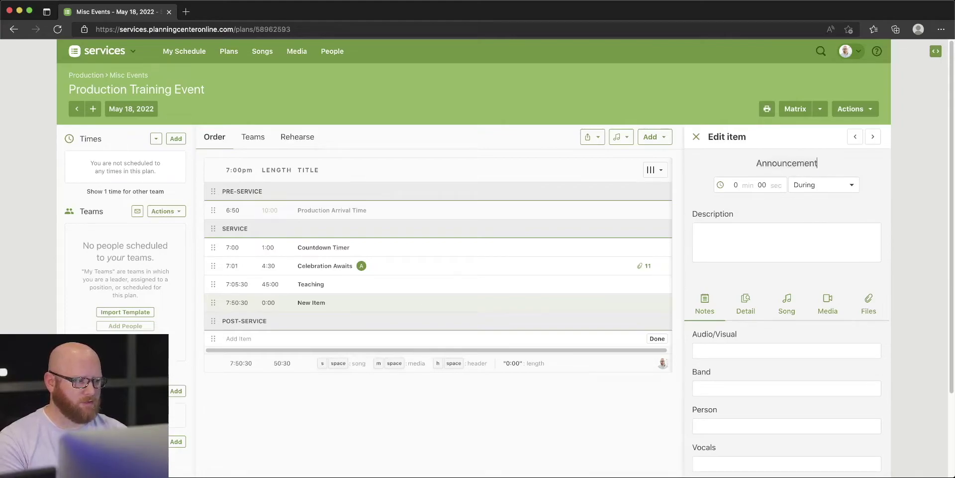
text(s and Sen)
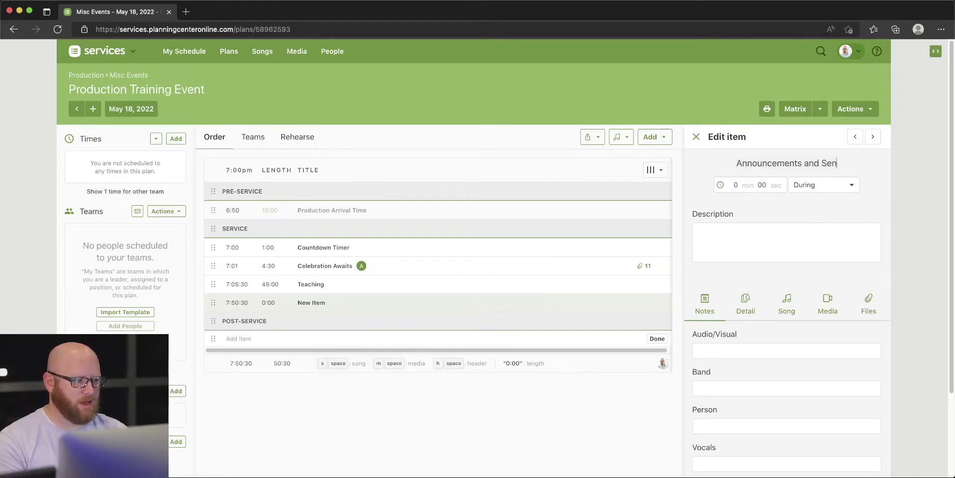
text(d Out)
Set the Announcements and Send Out item's length to 9 minutes 30 seconds and close its details.
click(737, 186)
click(738, 185)
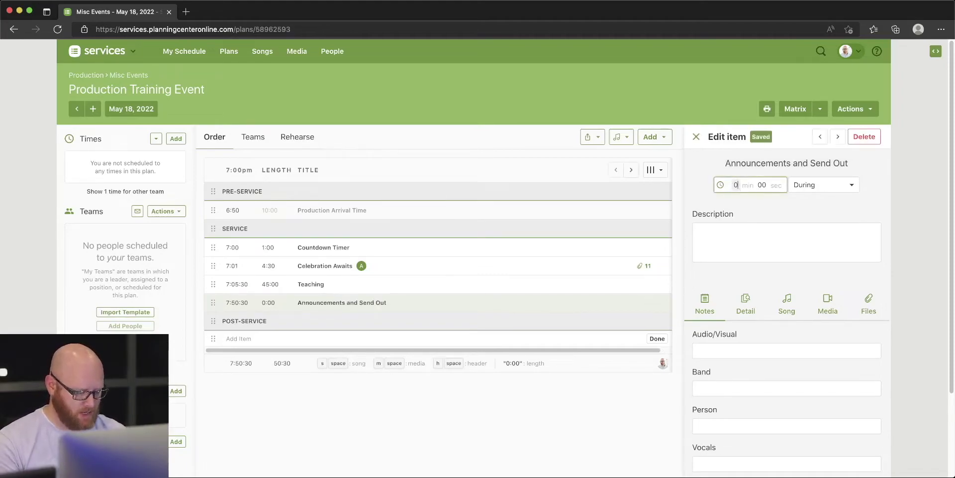
text(9)
click(762, 185)
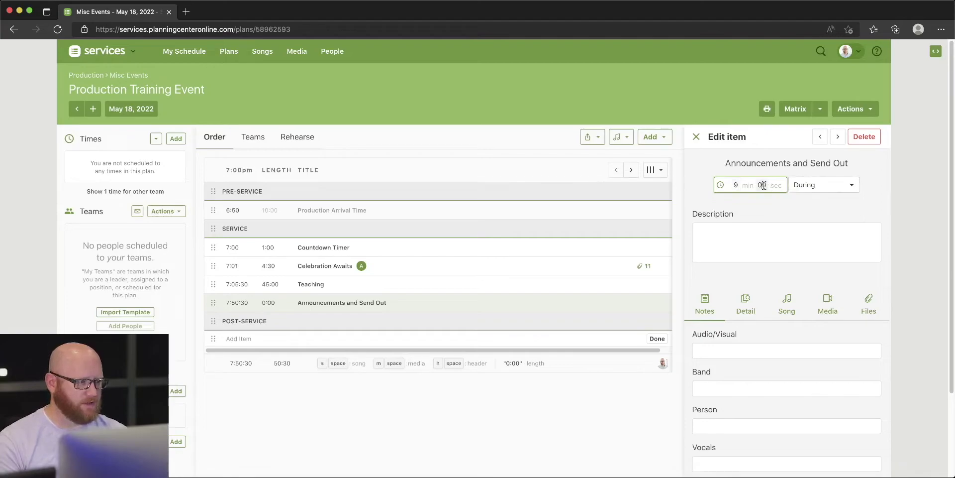
text(30)
key(Return)
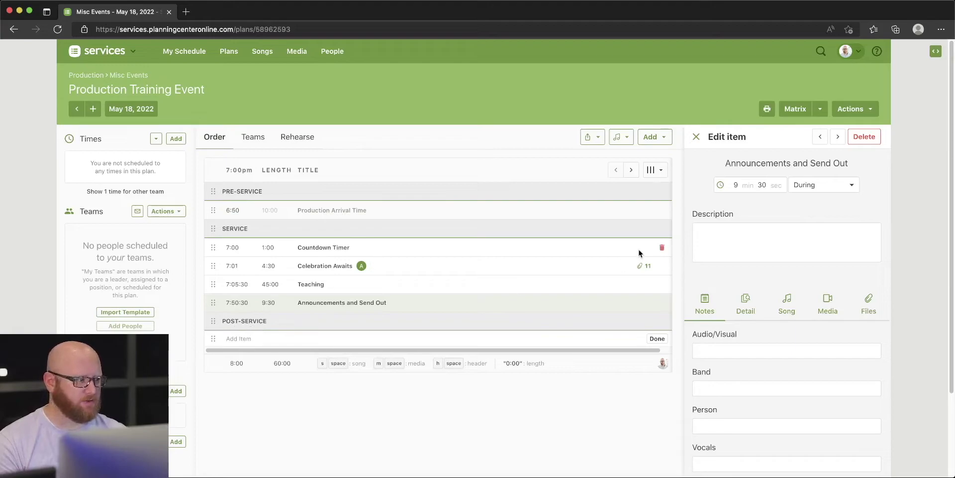
click(696, 136)
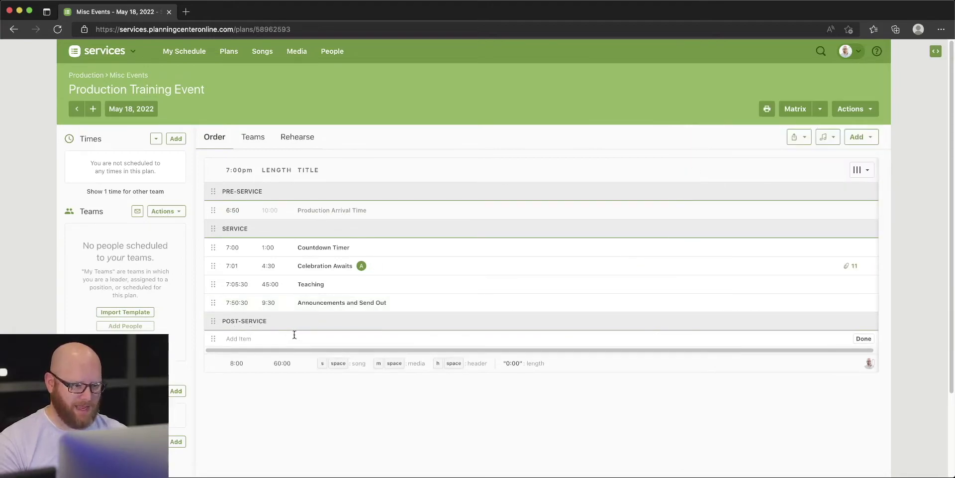
Add an item titled "Rotation Slides" beneath the Post-Service header.
key(Return)
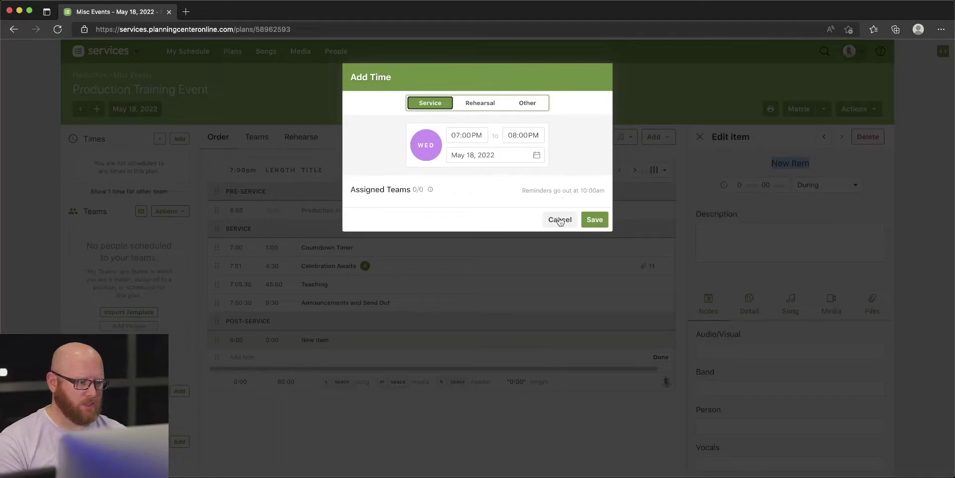
click(560, 220)
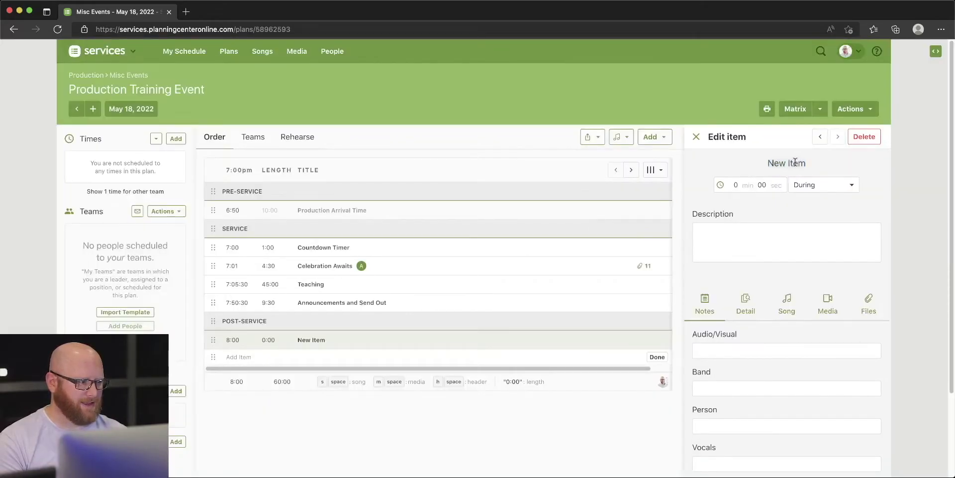
text(Rot)
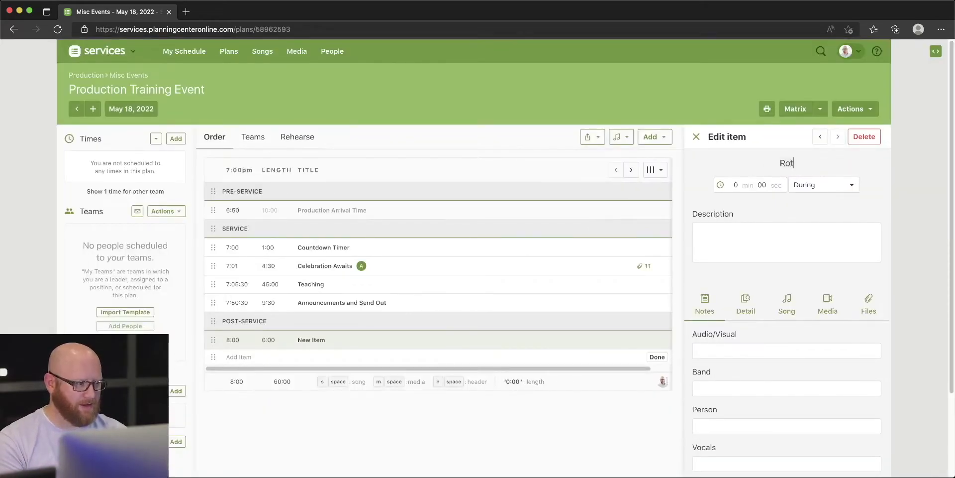
text(ation Slide)
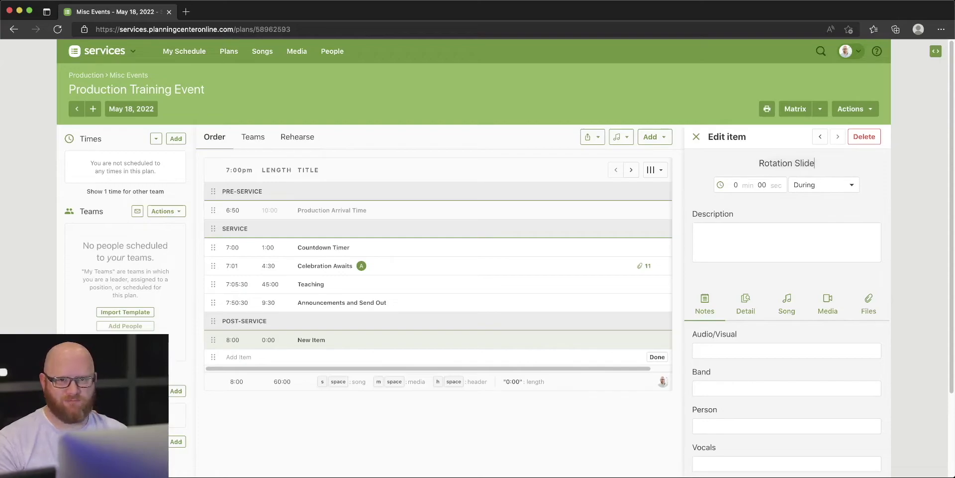
text(s)
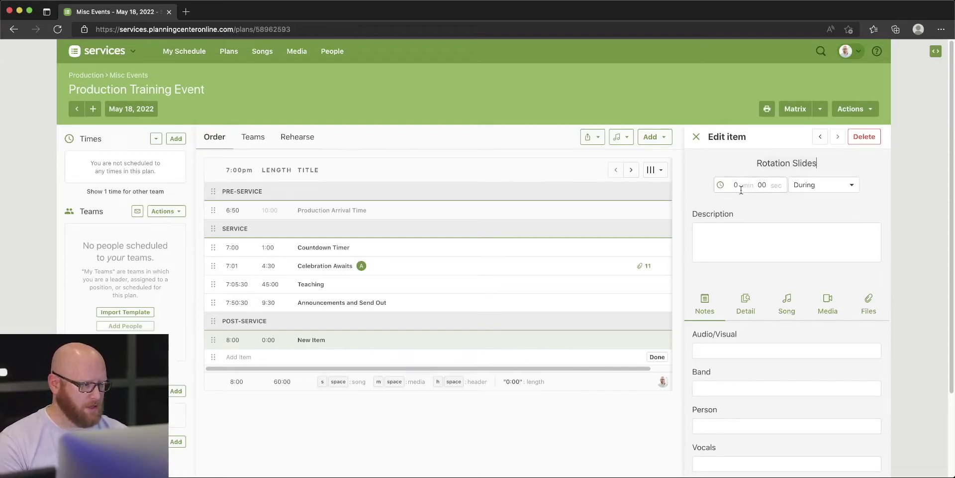
Set the Rotation Slides item's length to 1 minute 00 seconds.
click(737, 185)
text(1)
key(Tab)
text(40)
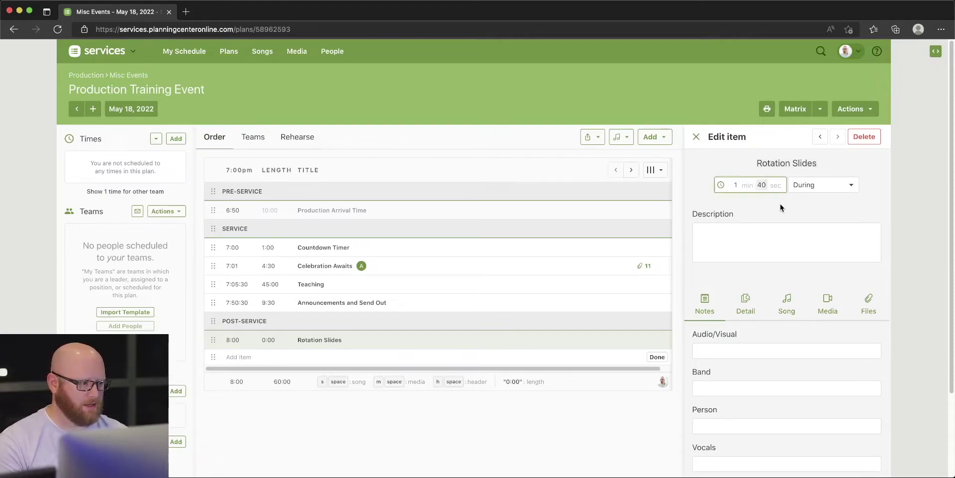
double_click(764, 185)
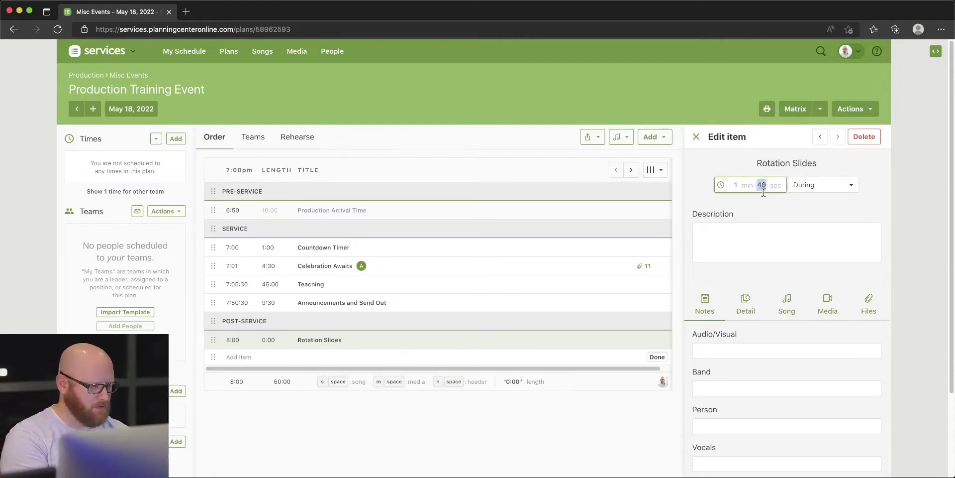
click(779, 206)
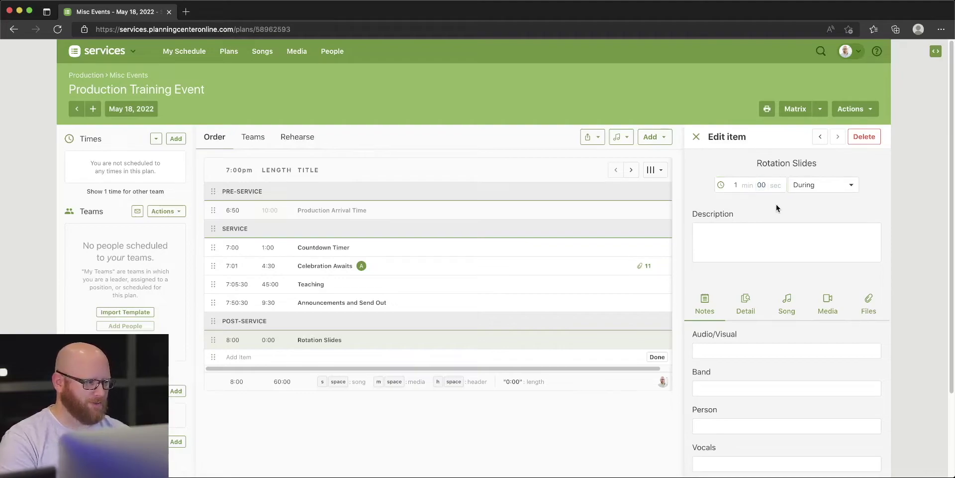
Schedule the Rotation Slides item as After the service and close its details.
click(820, 185)
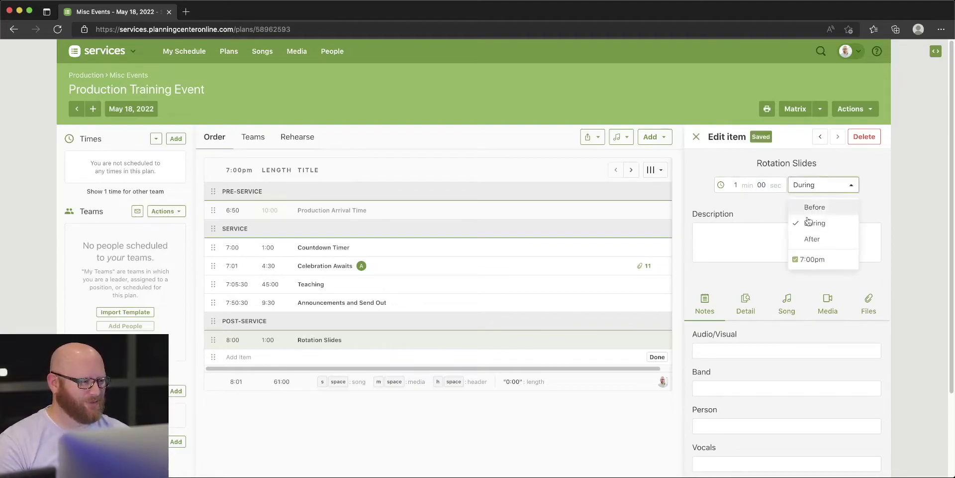
click(813, 239)
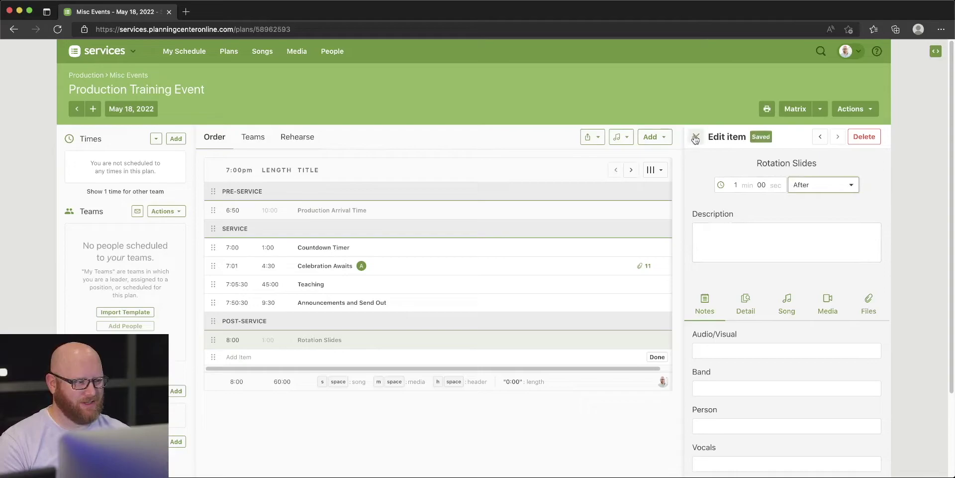
click(696, 136)
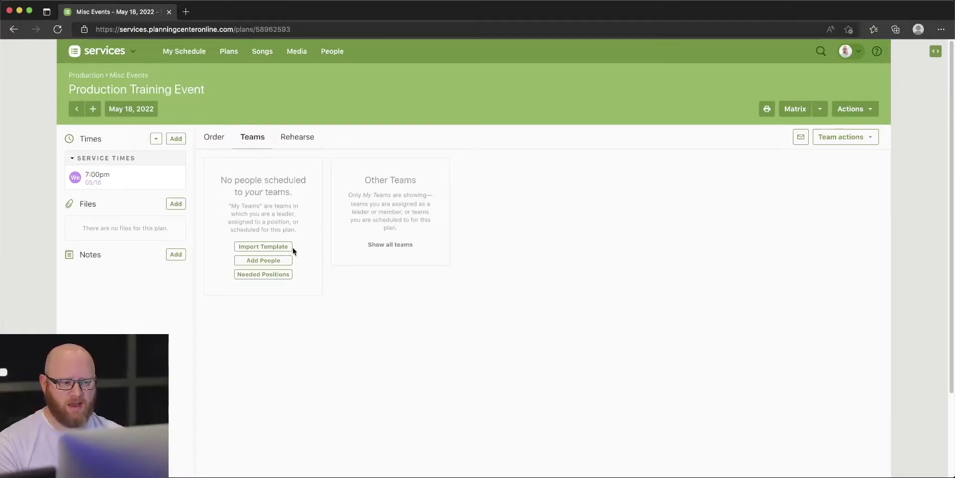
Set the Production team's needed positions to one Pro Presenter, one Lighting Operator and one FOH Sound Engineer.
click(249, 274)
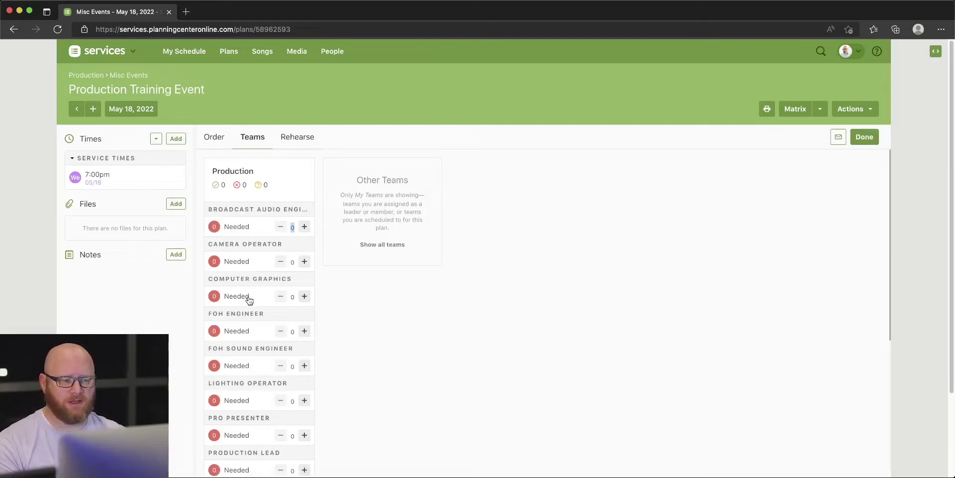
scroll(250, 299, down, 4)
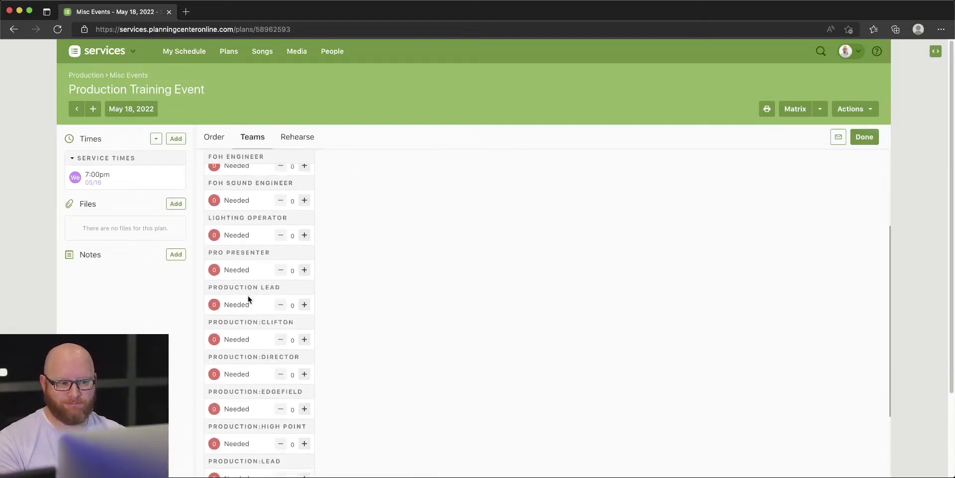
scroll(249, 298, down, 4)
scroll(244, 380, down, 5)
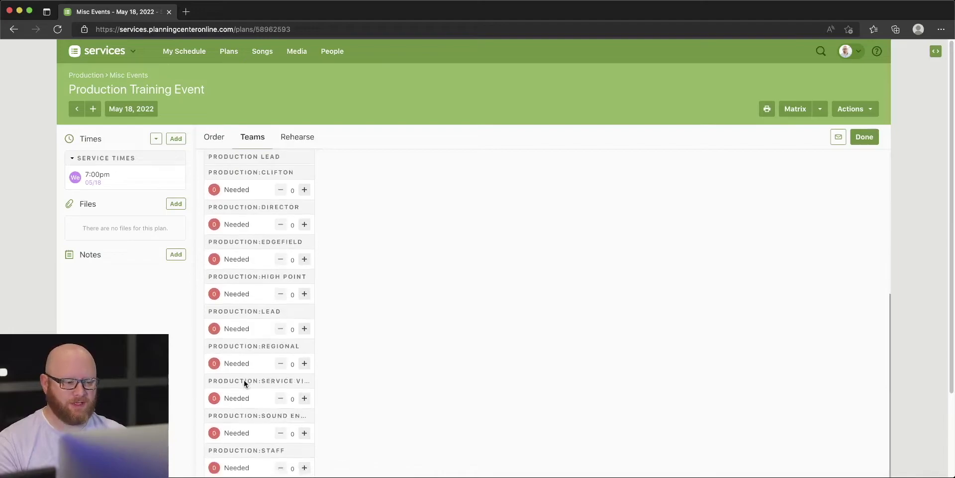
scroll(240, 382, down, 2)
scroll(230, 282, up, 10)
scroll(236, 200, up, 2)
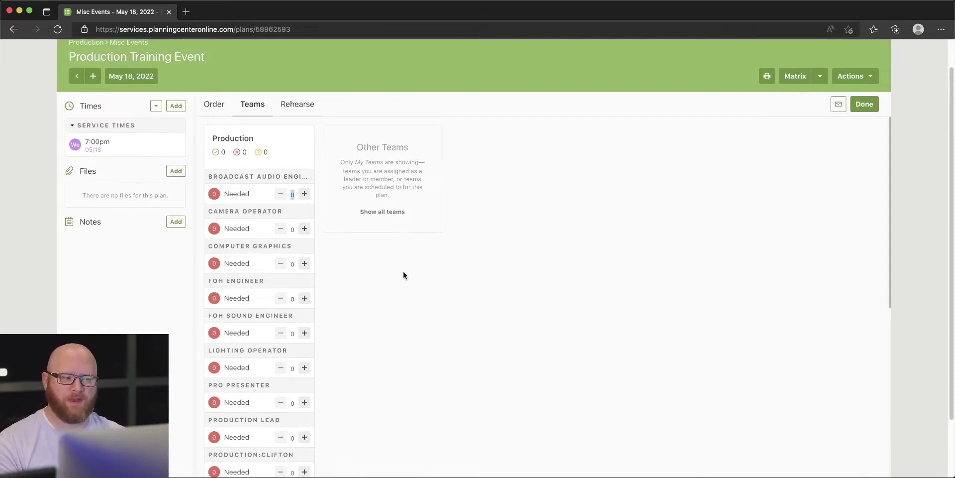
scroll(403, 271, up, 1)
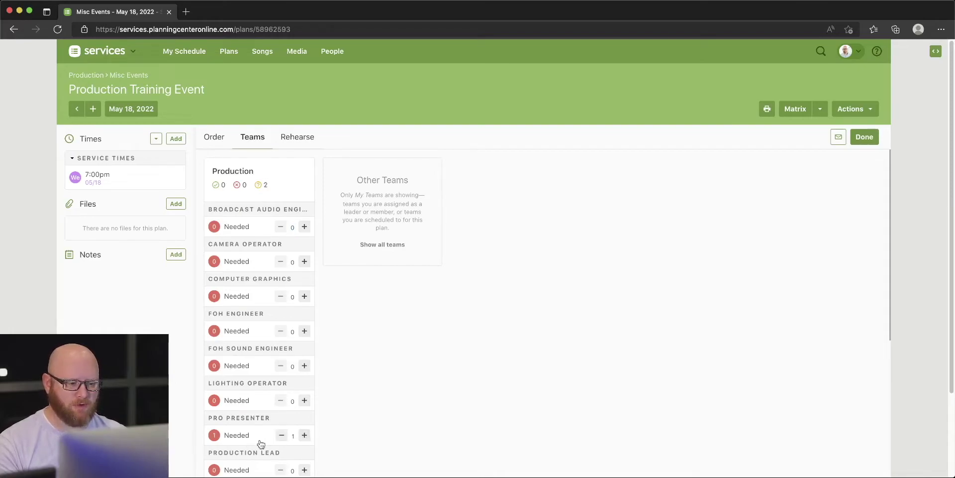
click(305, 400)
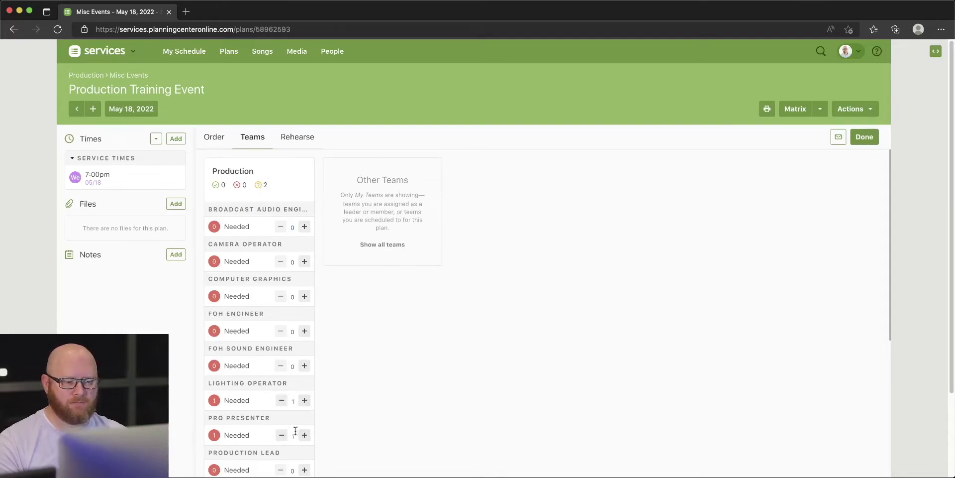
click(305, 366)
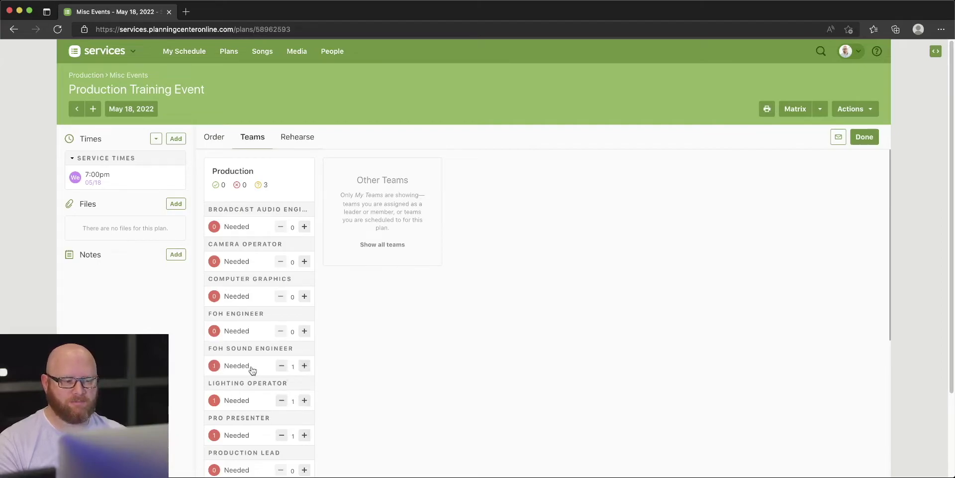
Set the Production team's needed positions to three Camera Operators and one Broadcast Audio Engineer.
click(305, 262)
click(305, 262)
scroll(255, 266, down, 2)
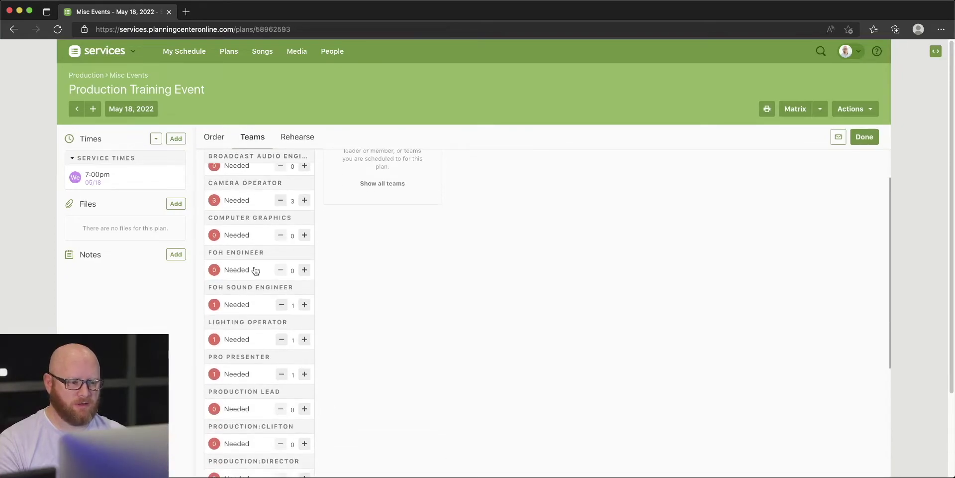
scroll(239, 253, up, 2)
Set the needed positions to one Production Lead and one Video Switcher, and return to the order of service.
scroll(237, 331, down, 6)
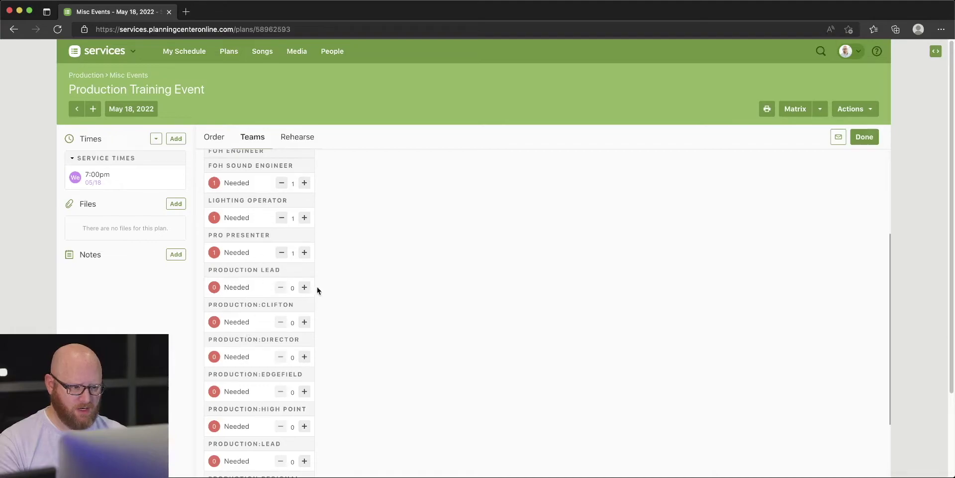
click(305, 288)
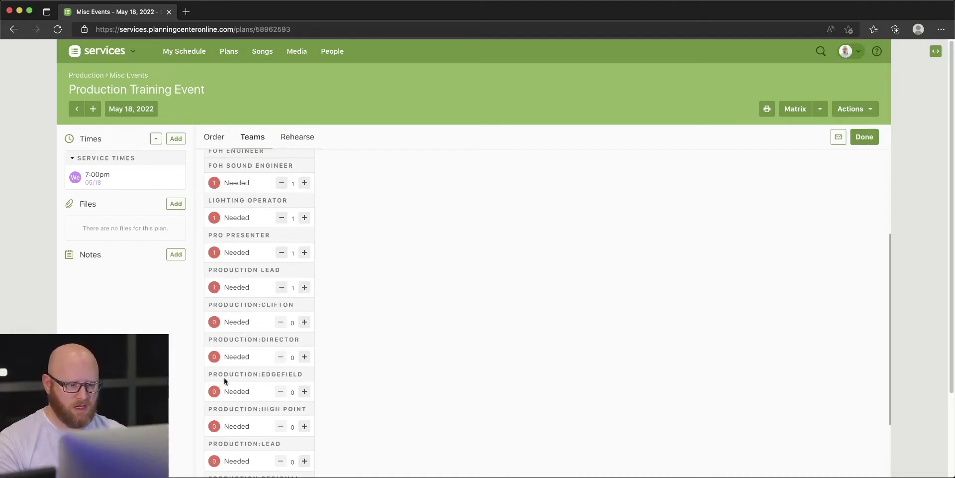
scroll(231, 374, down, 9)
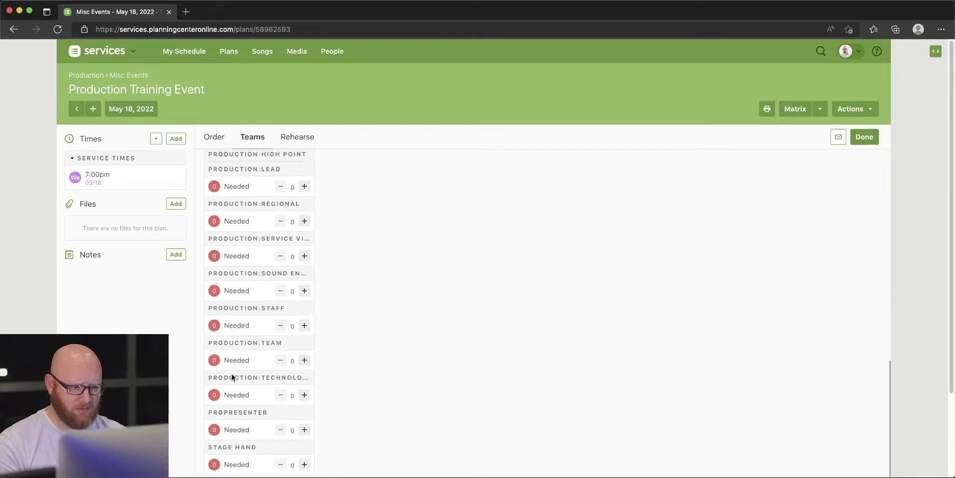
scroll(232, 377, down, 3)
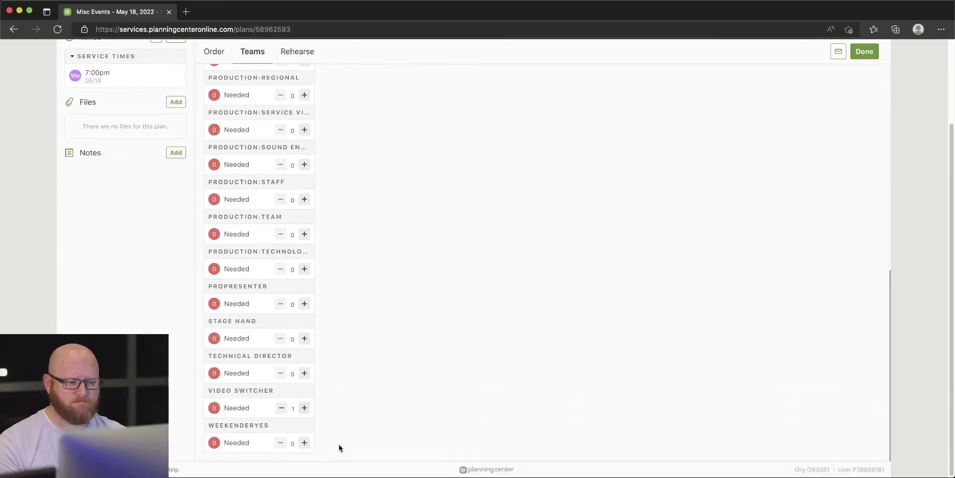
scroll(241, 353, up, 12)
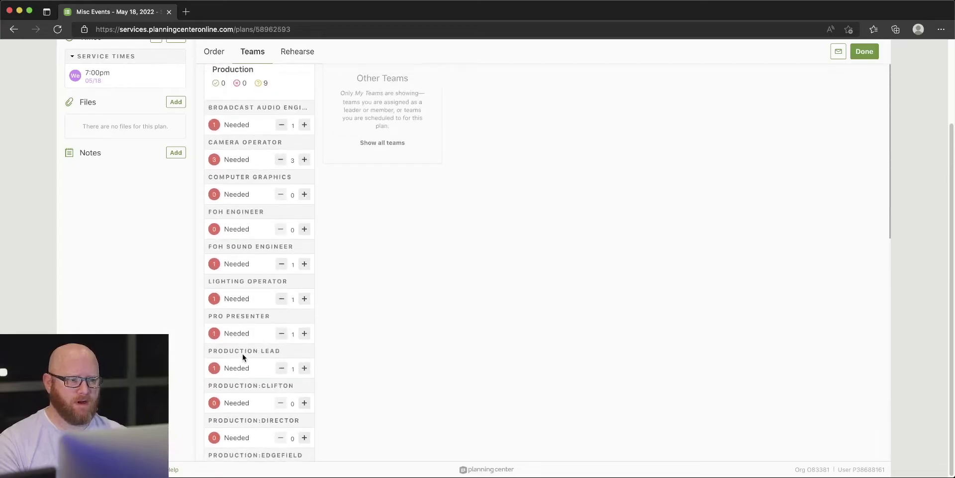
scroll(279, 335, up, 3)
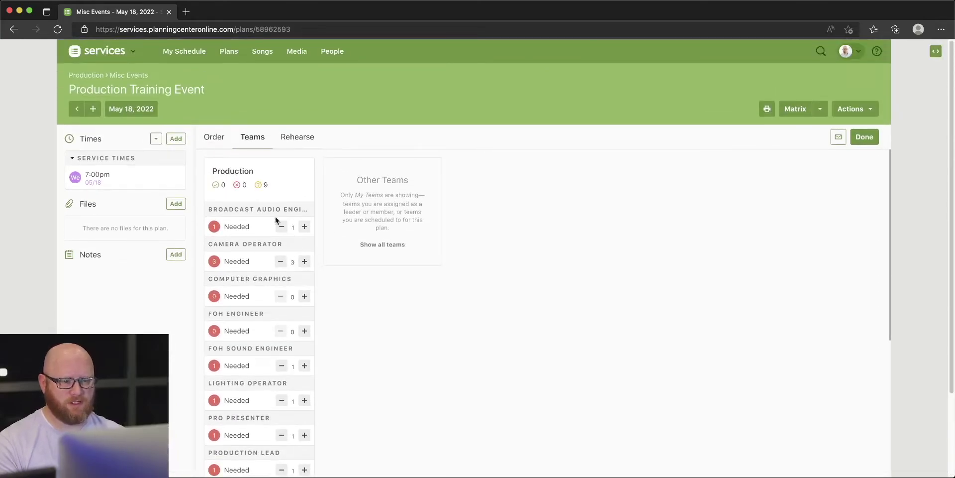
click(213, 140)
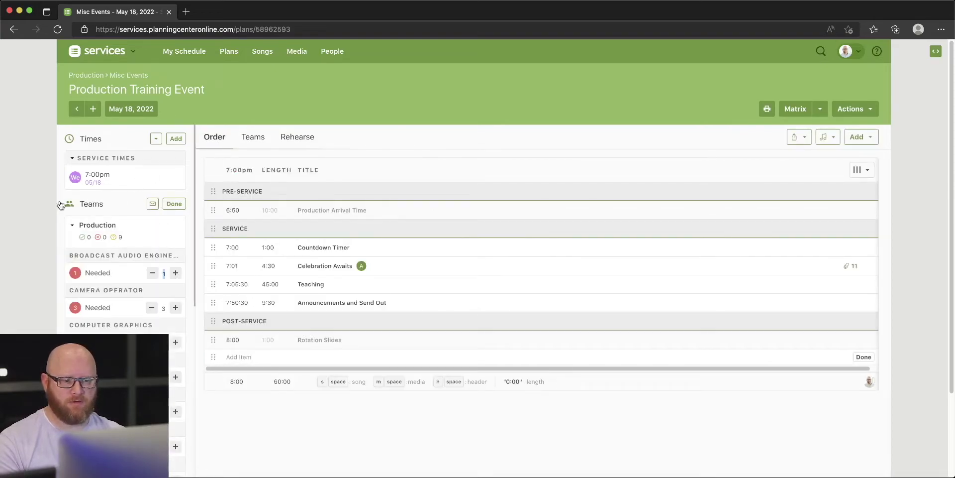
Finish editing the Production team's needed positions and look through the list of open positions.
click(174, 203)
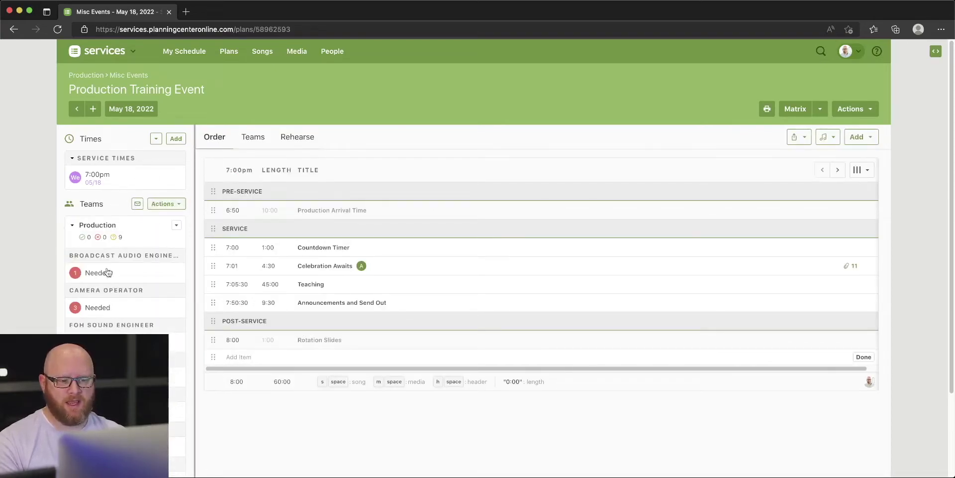
scroll(88, 280, down, 1)
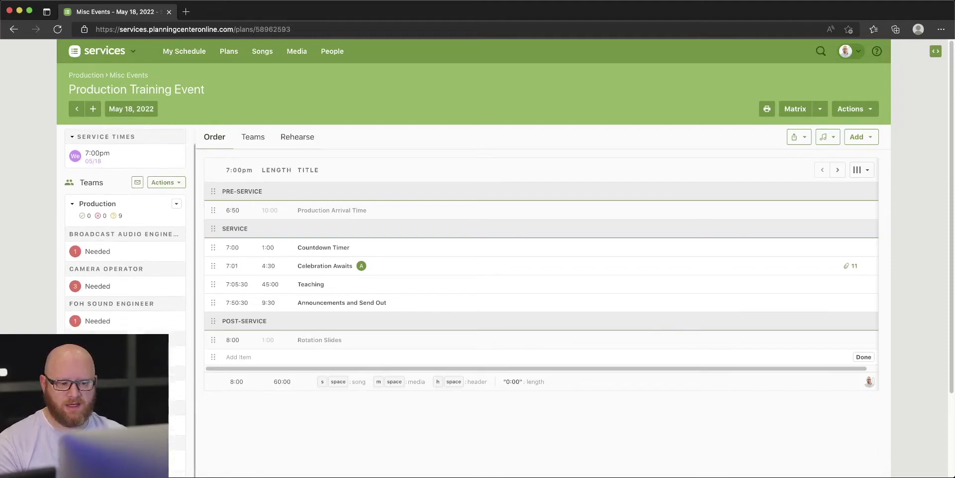
scroll(94, 277, up, 1)
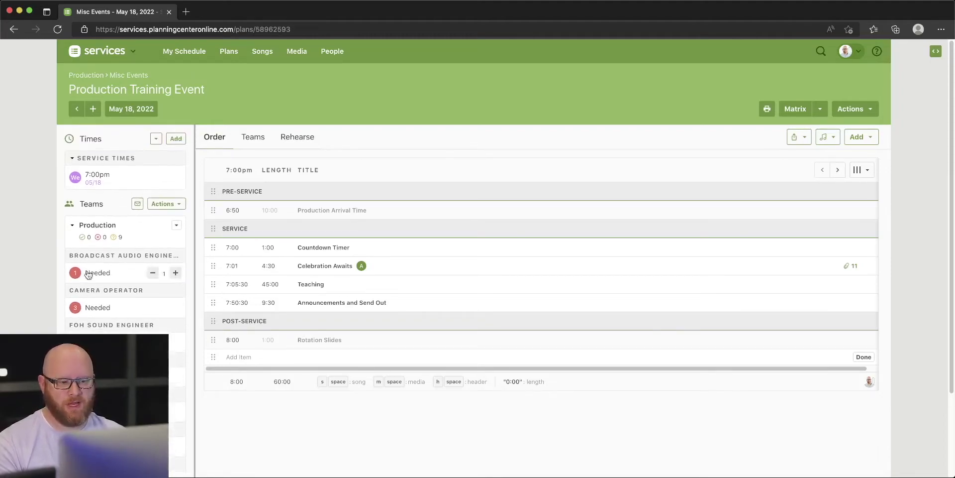
scroll(119, 269, down, 1)
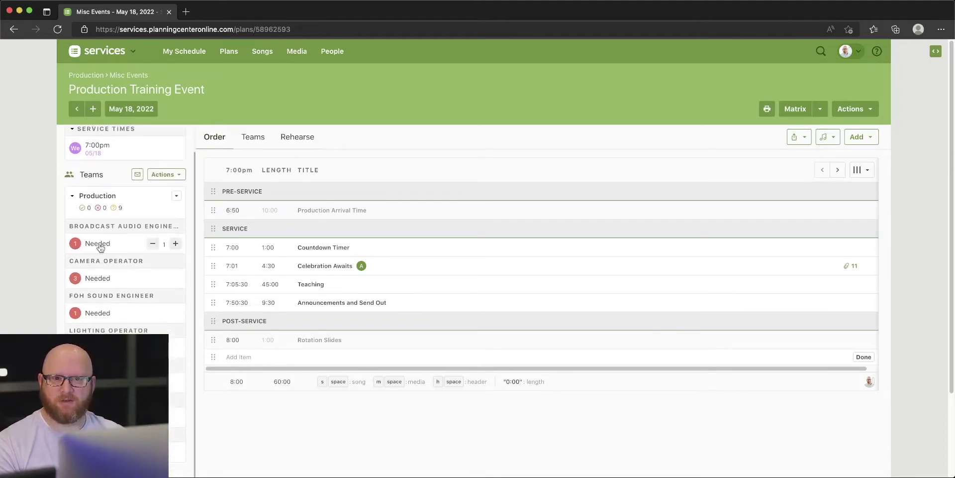
scroll(90, 214, up, 1)
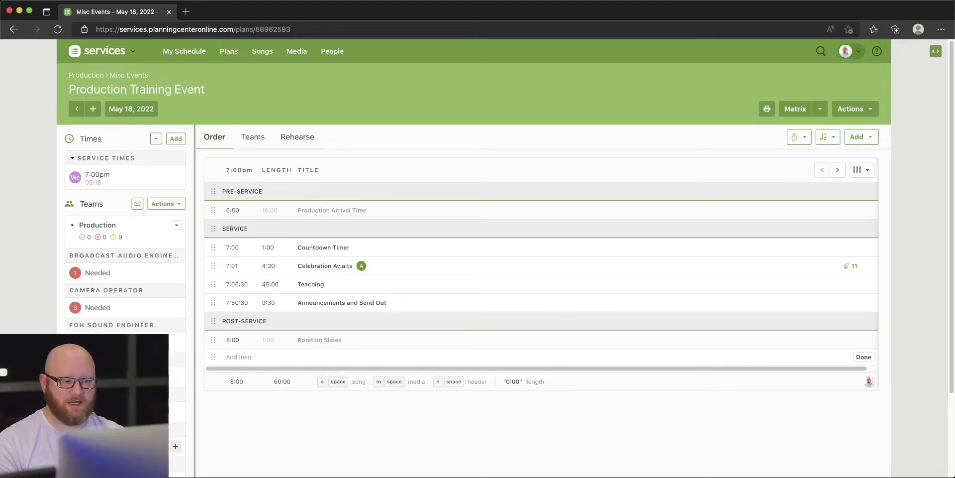
Show the plan's teams and schedule the available team member without conflicts as Production Lead.
click(254, 138)
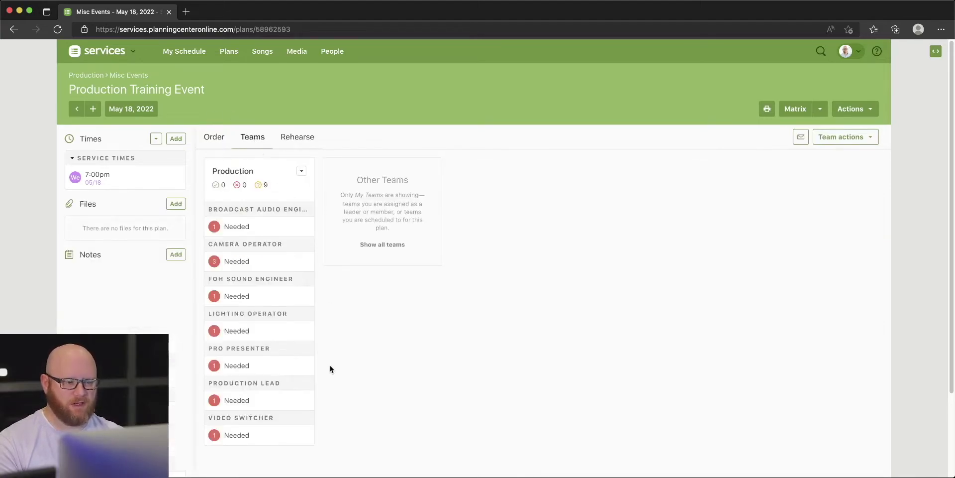
mouse_move(243, 400)
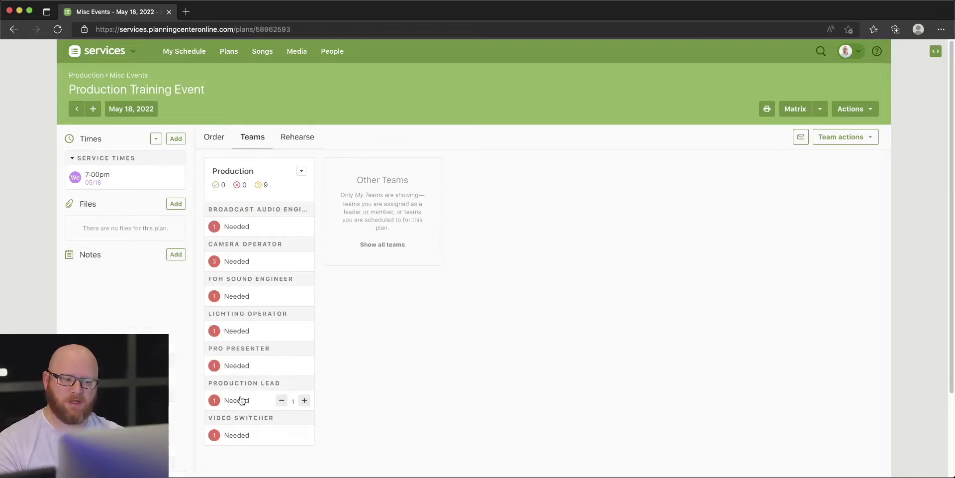
click(238, 401)
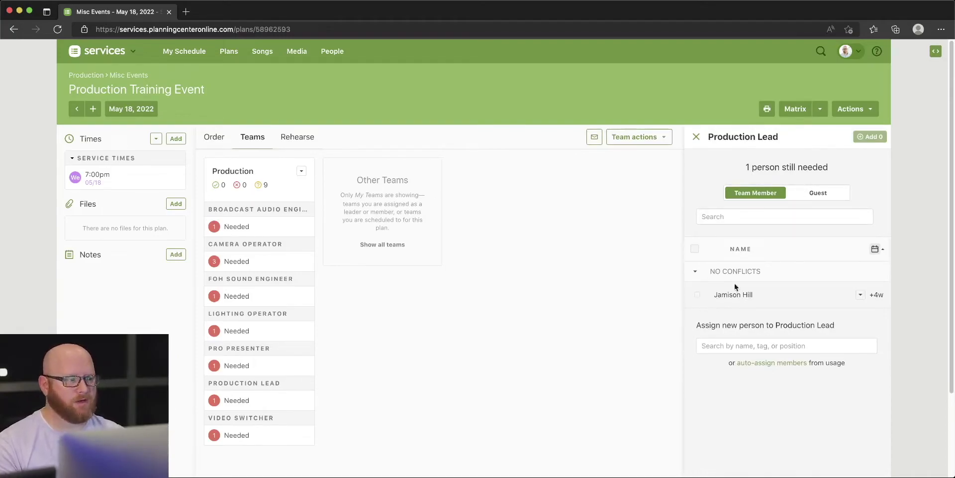
click(697, 294)
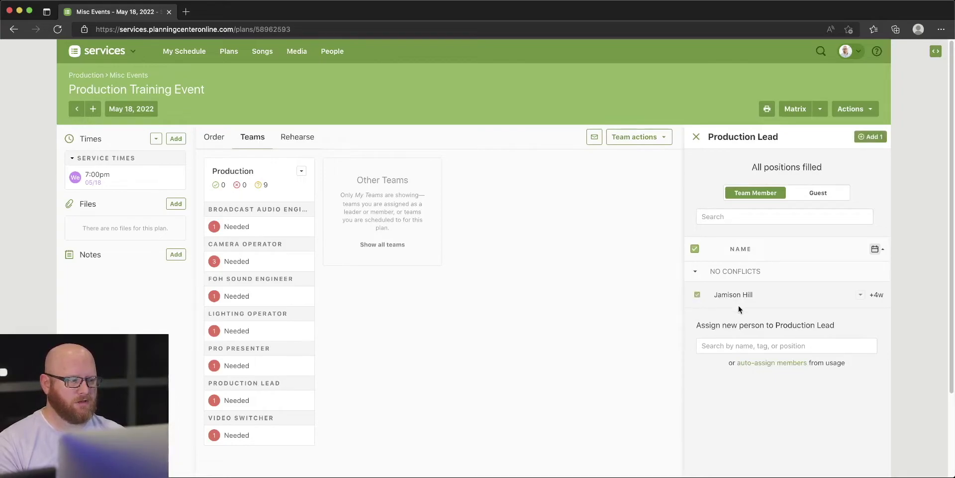
click(879, 137)
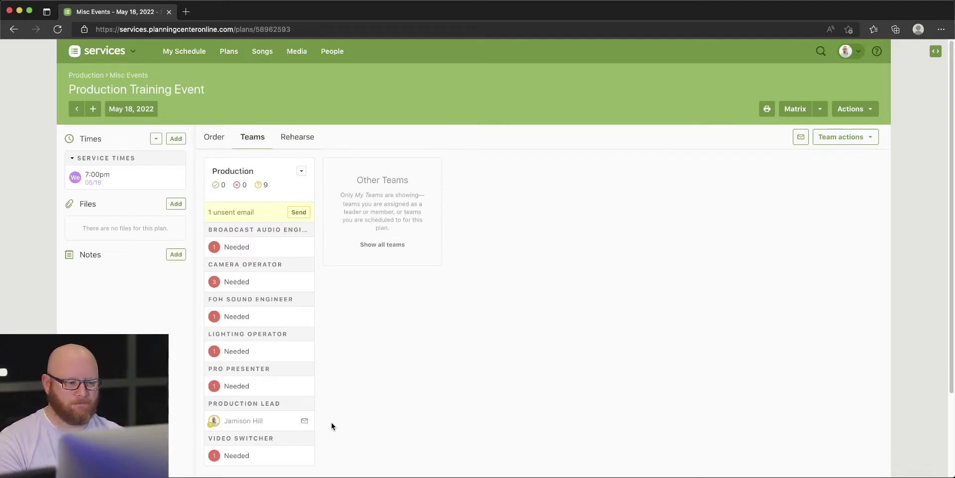
Find Production User among guests and schedule that account as FOH Sound Engineer.
mouse_move(279, 316)
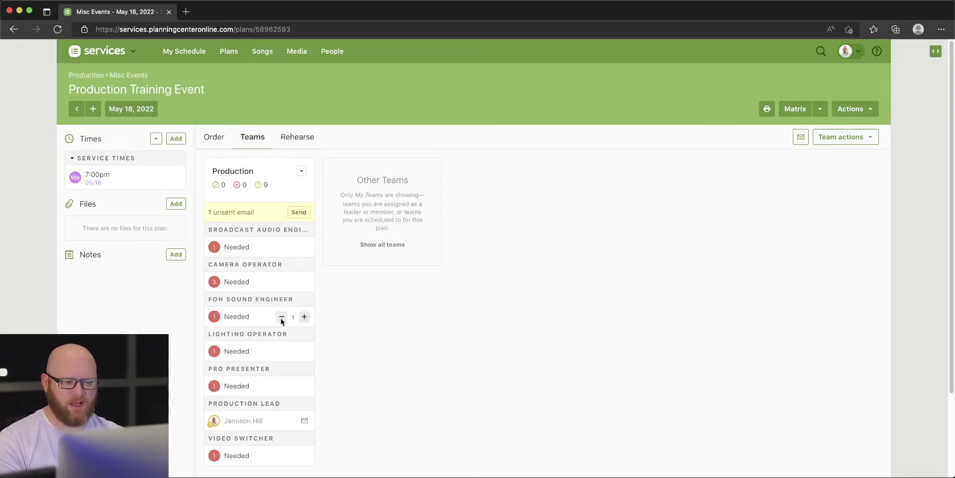
click(242, 317)
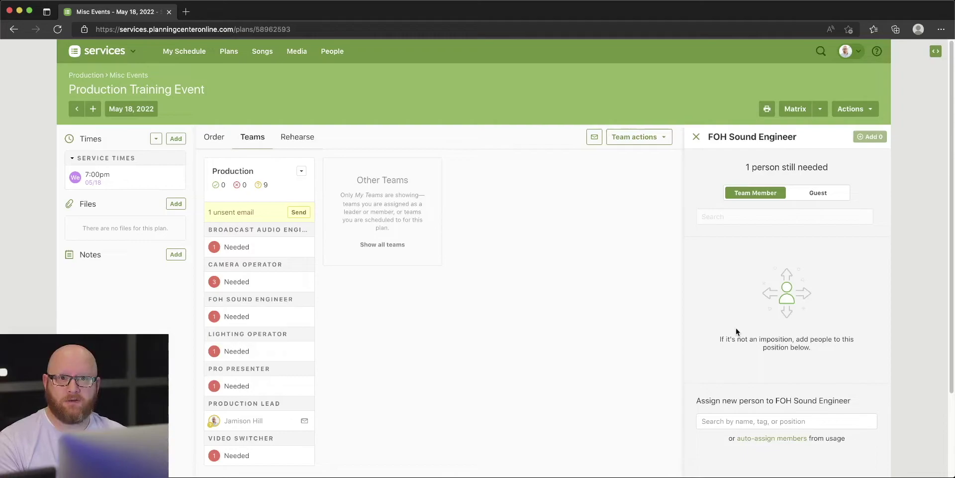
click(812, 194)
text(p)
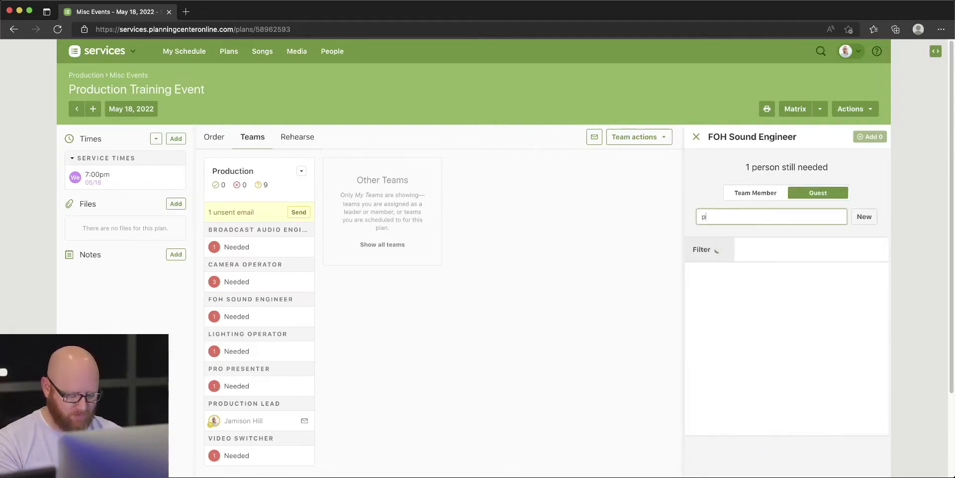
text(roduction user)
click(731, 302)
click(871, 136)
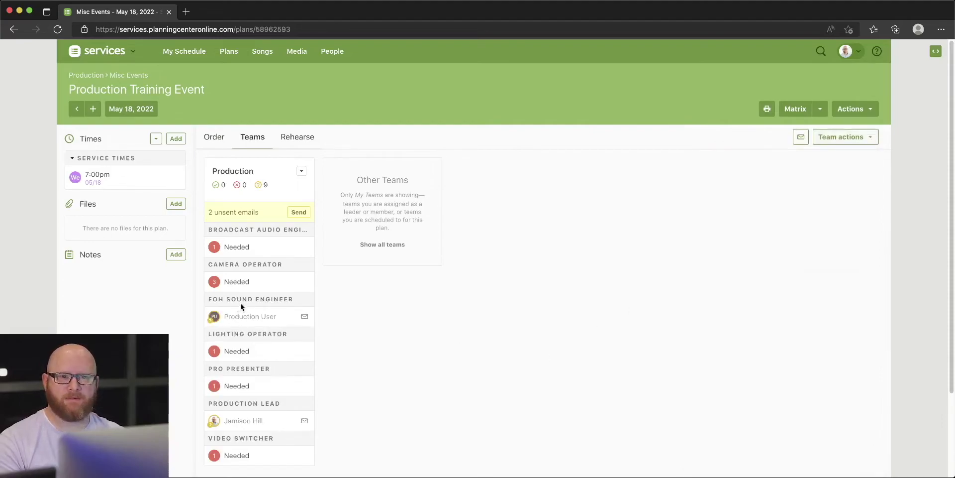
Set the scheduling email for the two unsent people to the "You have been requested to serve" template and check its recipients.
mouse_move(221, 346)
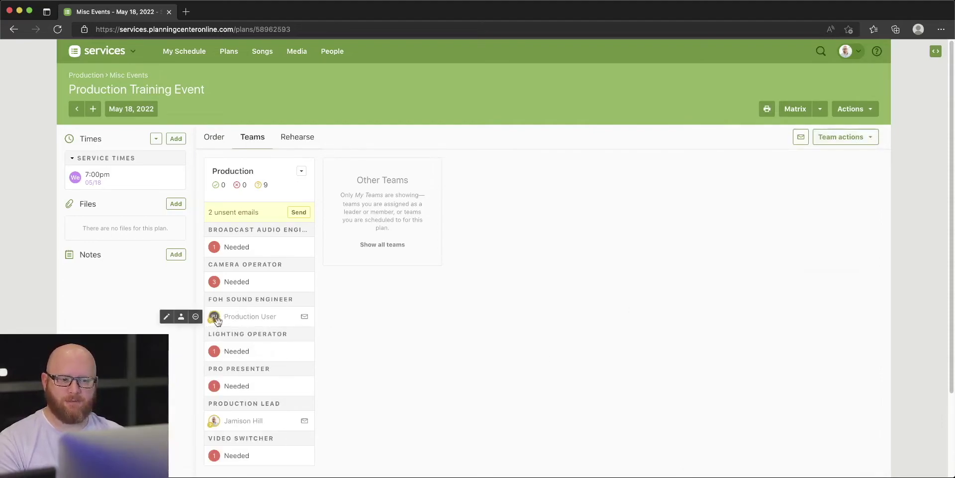
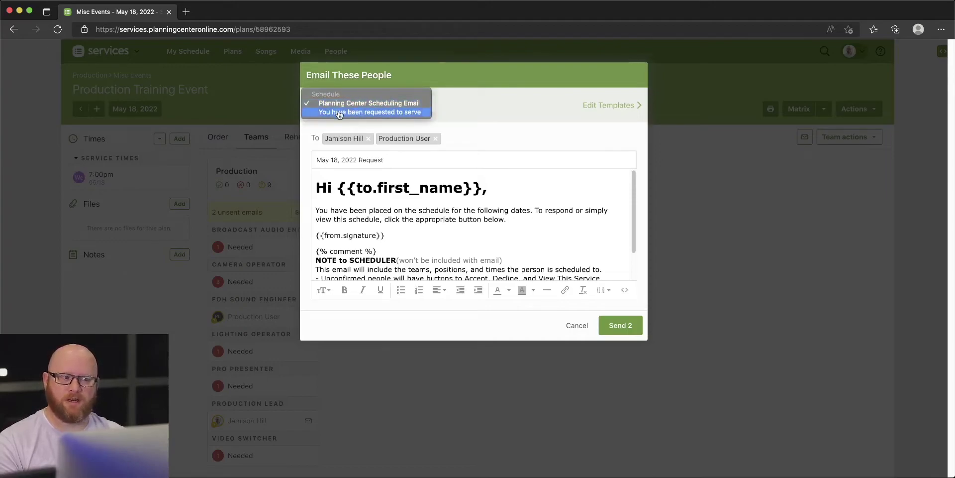
click(366, 112)
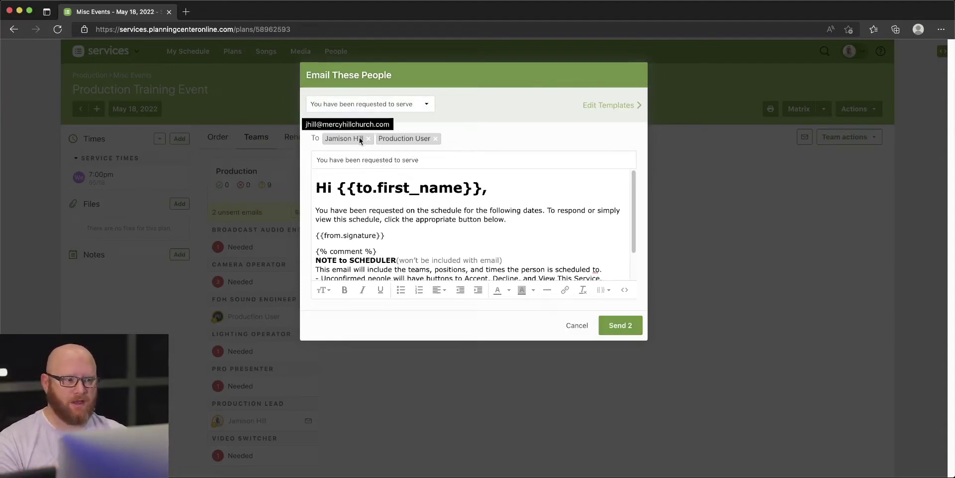
mouse_move(352, 141)
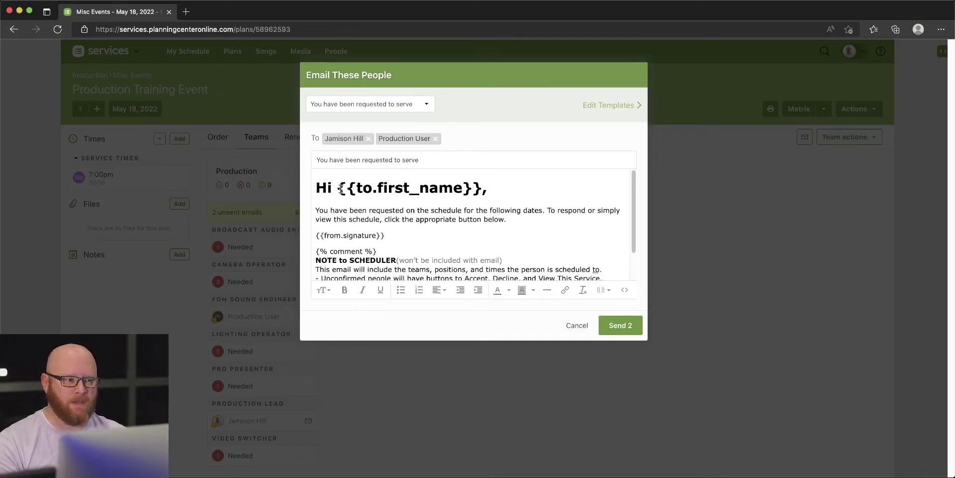
Examine the email's first-name and signature placeholders, its request text and the note to the scheduler.
mouse_move(338, 188)
mouse_down()
mouse_move(458, 190)
mouse_move(337, 188)
mouse_up()
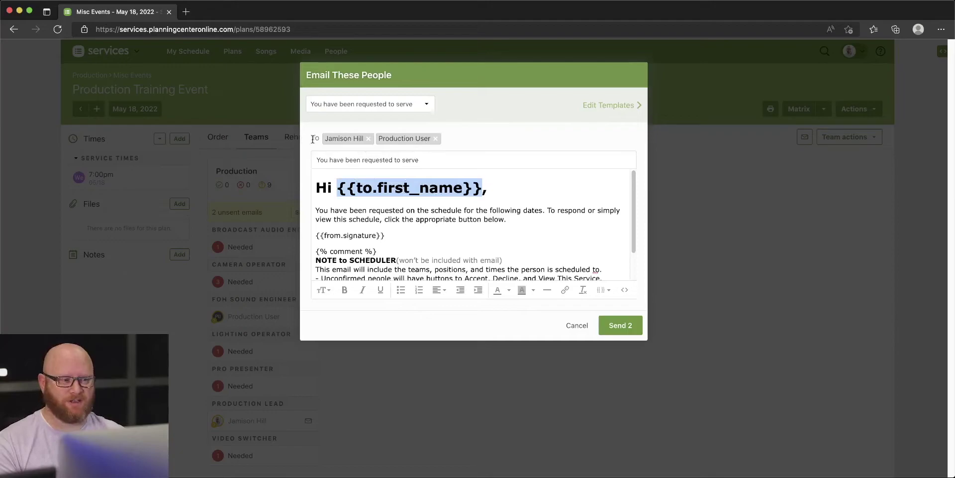
click(488, 241)
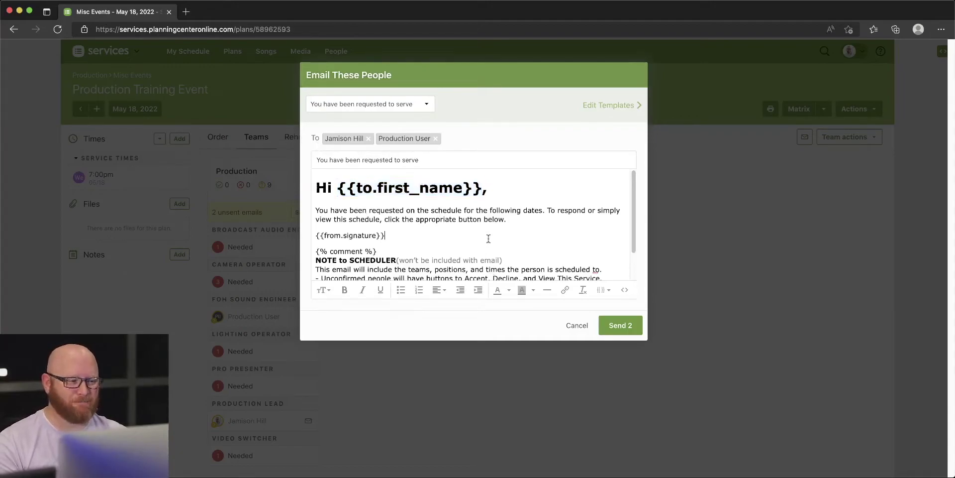
mouse_move(317, 207)
mouse_down()
mouse_move(488, 228)
mouse_move(318, 209)
mouse_move(356, 237)
mouse_move(384, 236)
mouse_up()
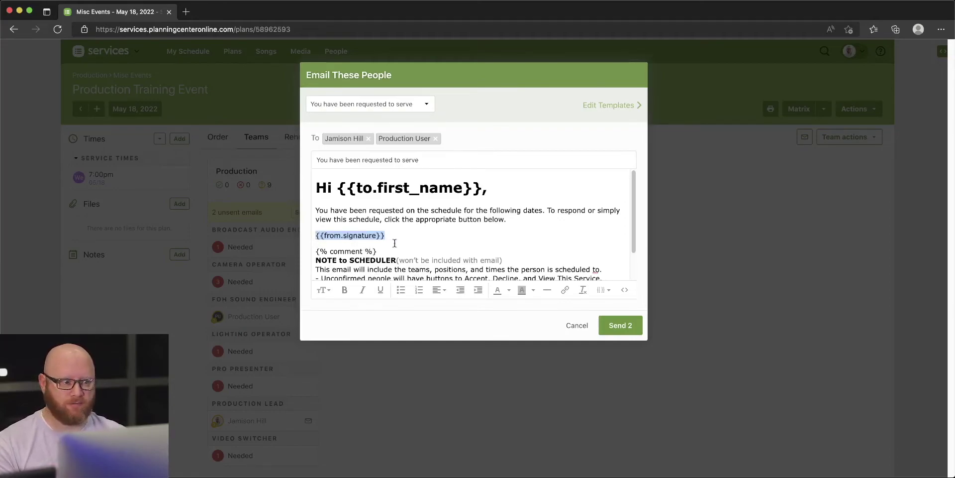
scroll(363, 249, down, 2)
mouse_move(316, 218)
mouse_down()
mouse_move(349, 264)
mouse_move(368, 231)
mouse_move(405, 282)
mouse_up()
click(436, 235)
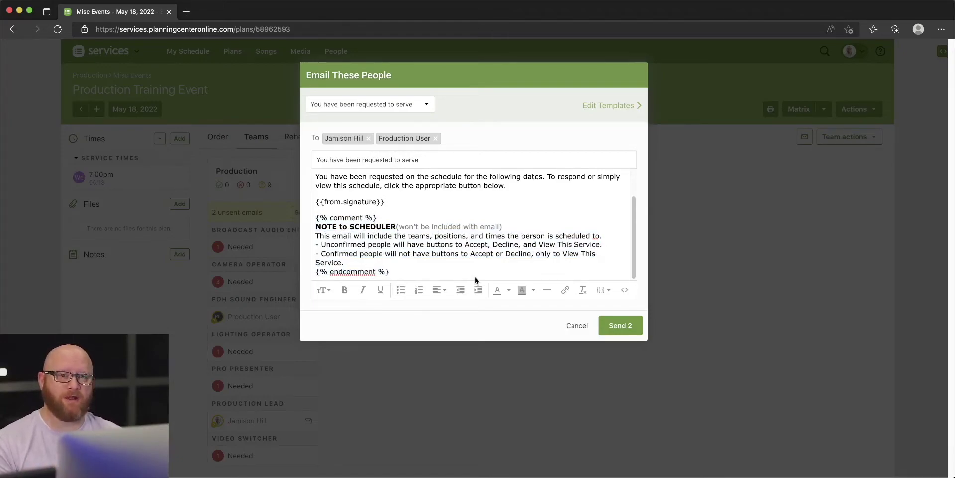
Send the scheduling request email to both recipients and close the confirmation message.
click(620, 326)
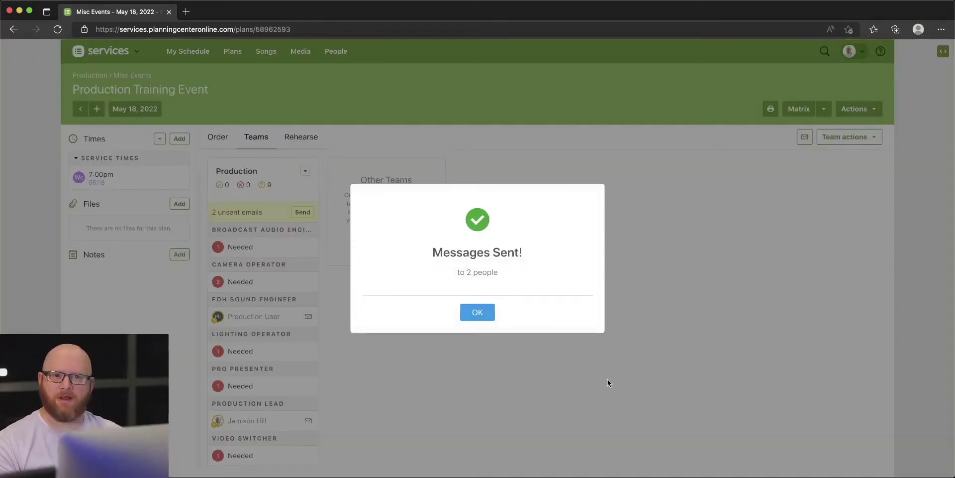
click(486, 314)
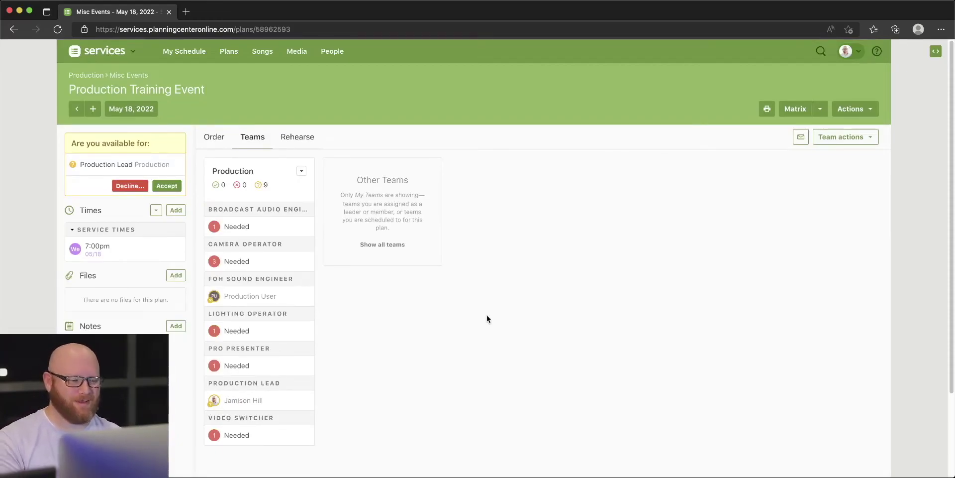
mouse_move(245, 285)
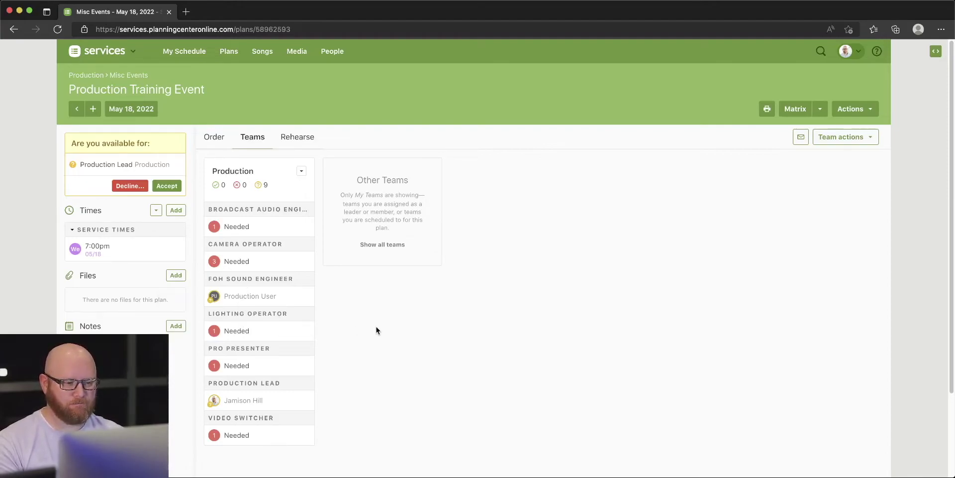
mouse_move(215, 301)
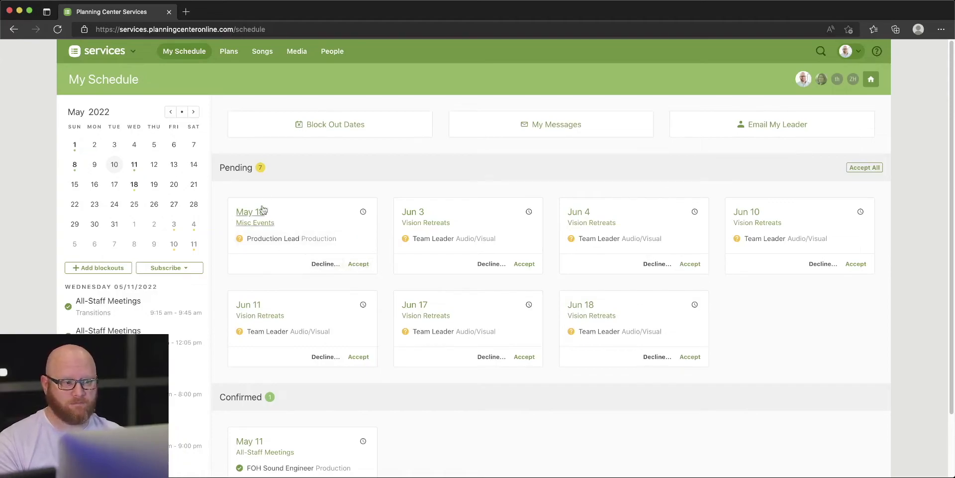
Reopen the Production Training Event plan and save the scheduled Production Lead's status as Confirmed.
click(229, 52)
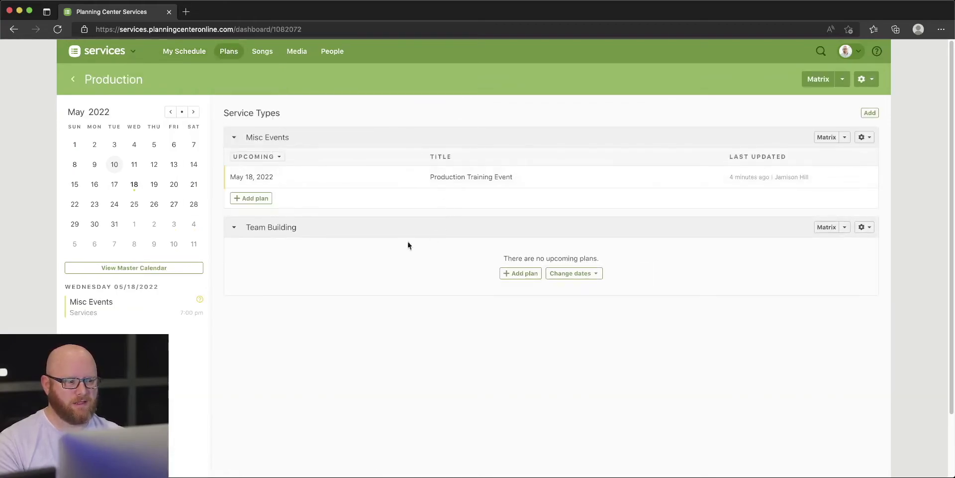
click(470, 183)
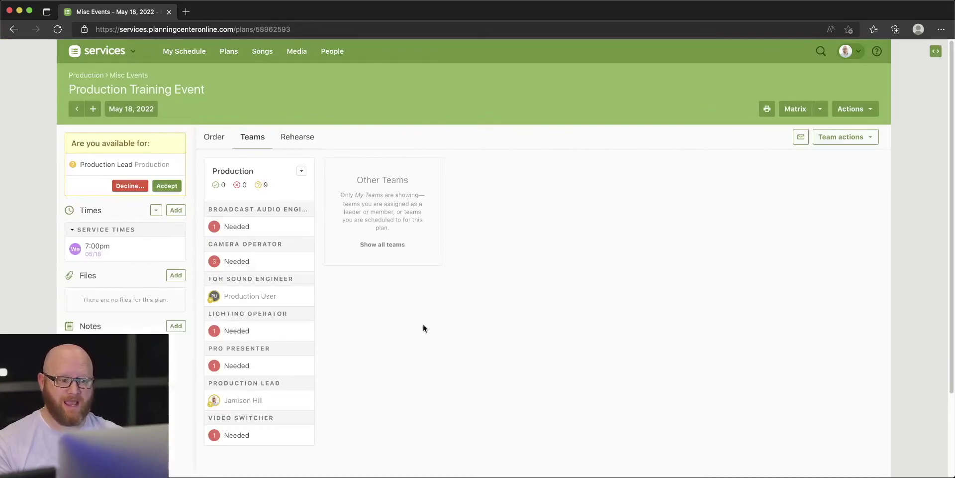
mouse_move(251, 404)
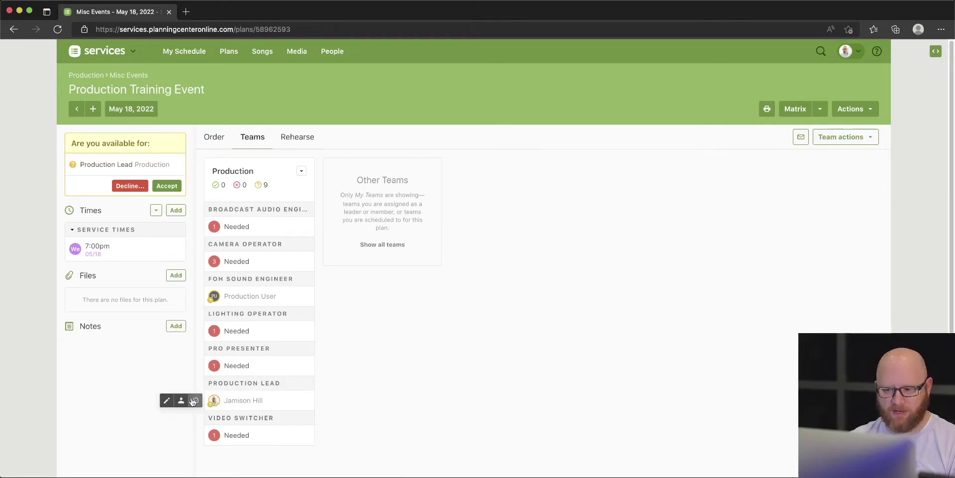
click(167, 401)
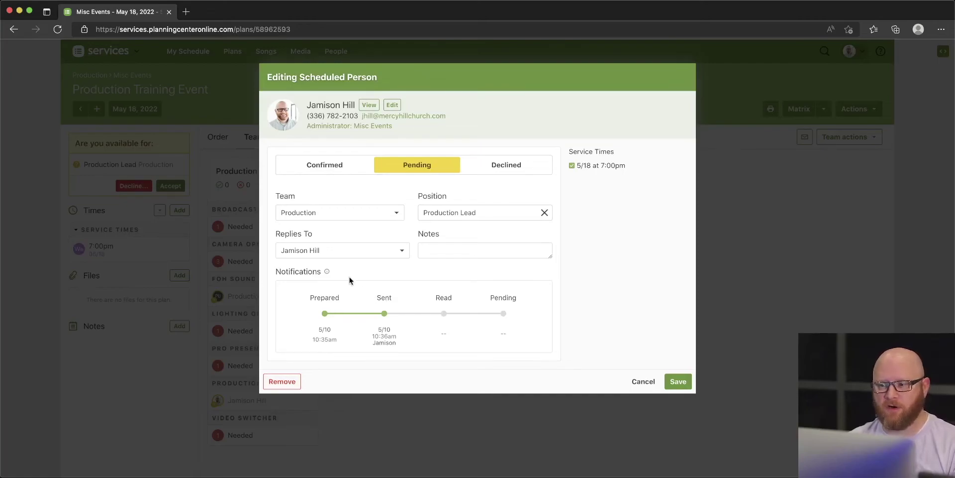
click(316, 165)
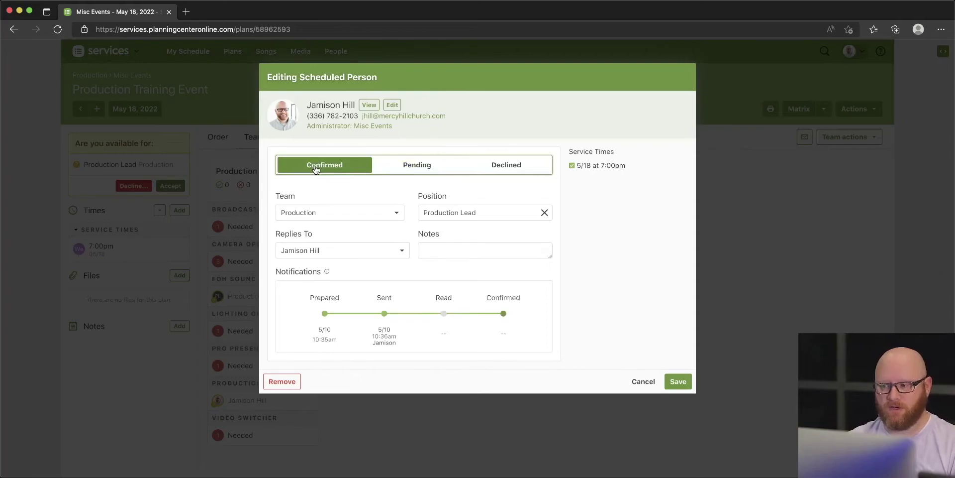
click(679, 381)
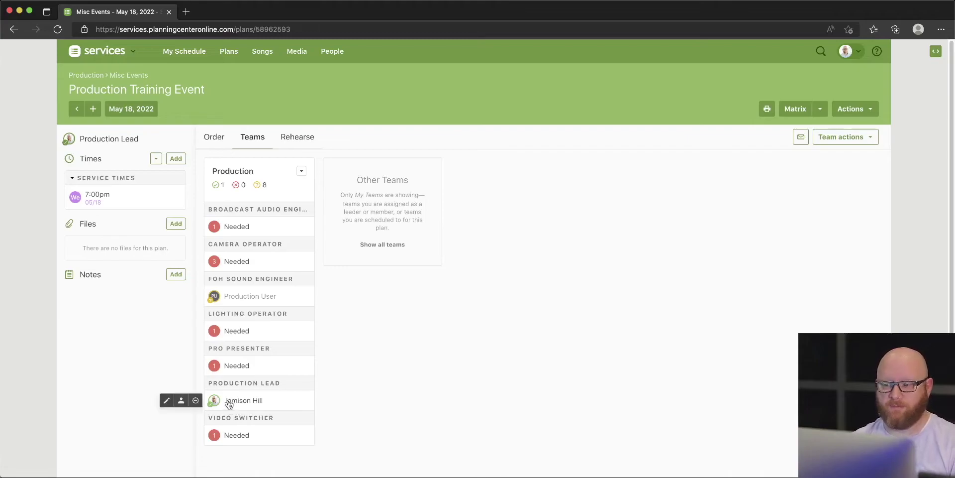
Save the scheduled FOH Sound Engineer's status as Declined.
mouse_move(241, 298)
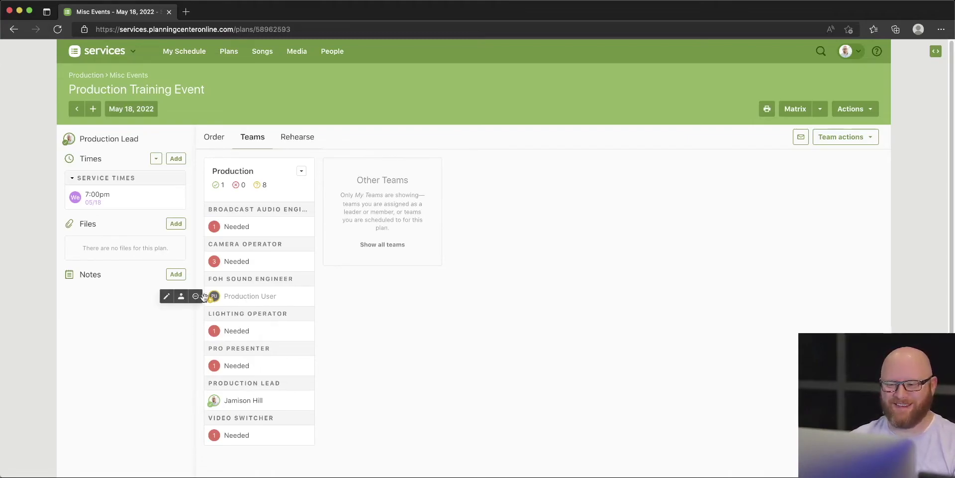
click(167, 298)
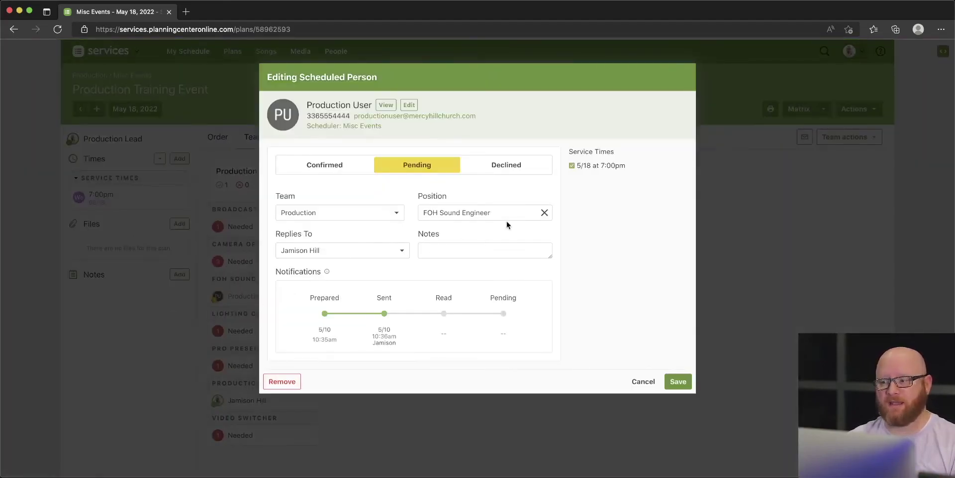
click(530, 169)
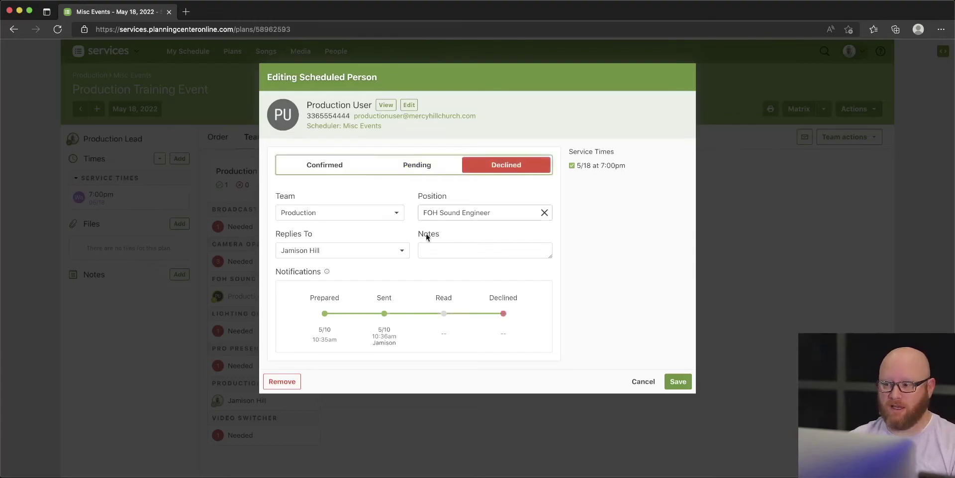
click(677, 378)
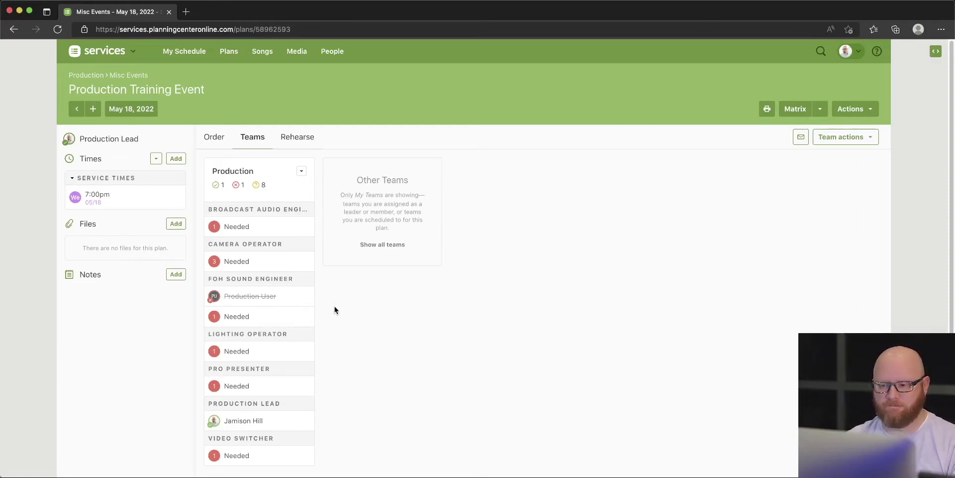
Review the Production team's positions and show all other teams on the plan.
mouse_move(229, 316)
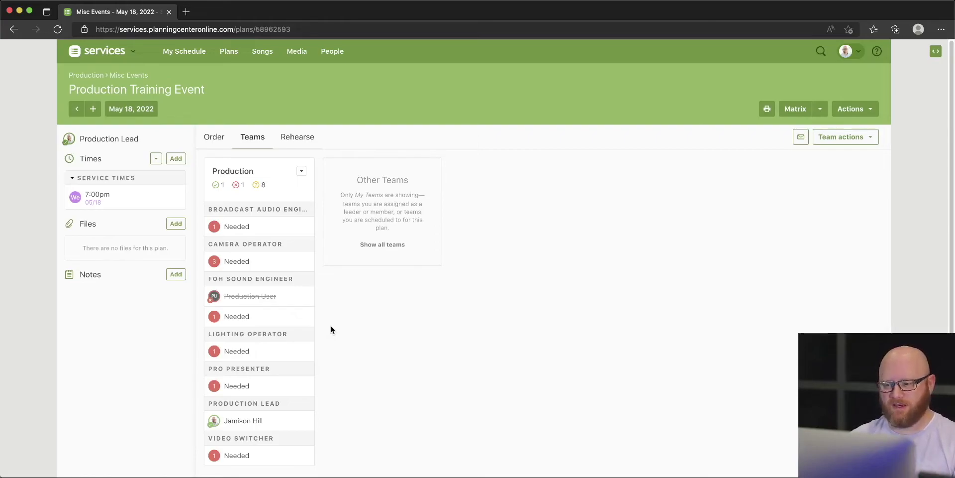
mouse_move(239, 456)
mouse_move(259, 424)
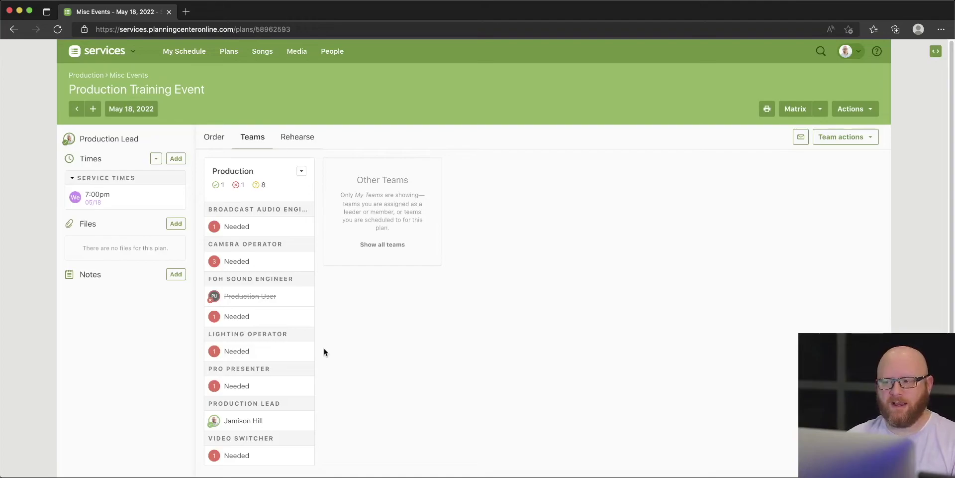
click(376, 246)
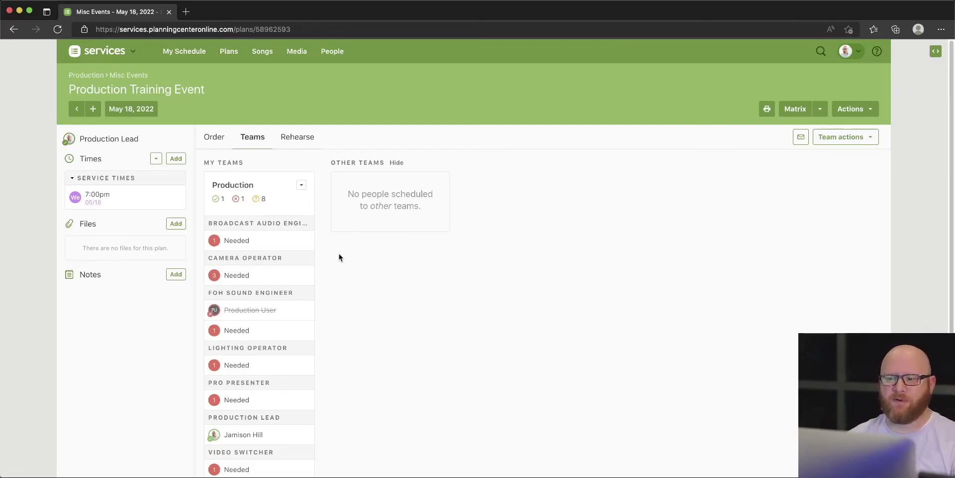
Add a rehearsal time on May 18, 2022 from 5:00 PM to 6:00 PM for the Production team.
click(215, 137)
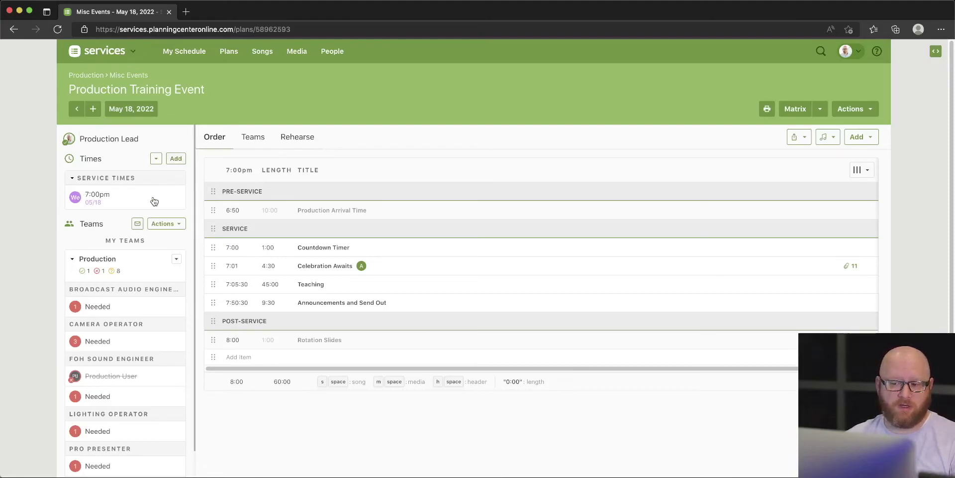
click(175, 158)
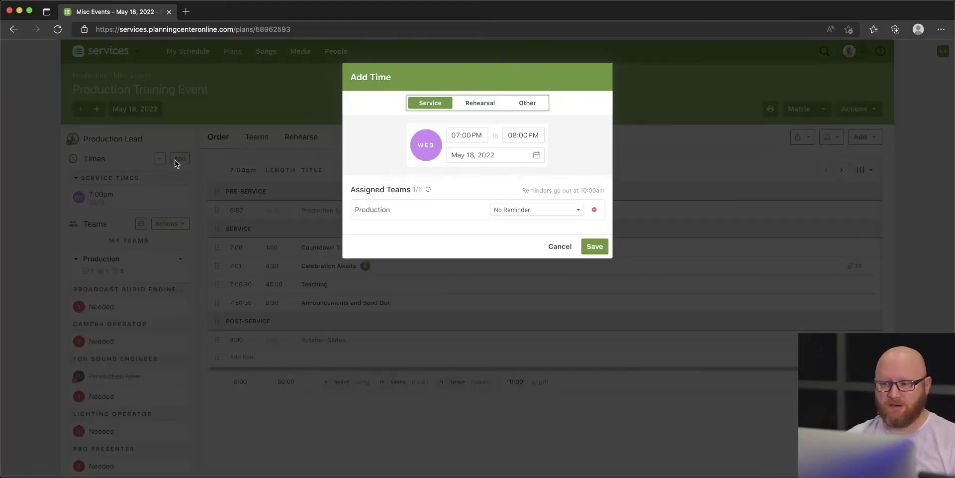
click(483, 104)
click(502, 155)
text(5:00PM)
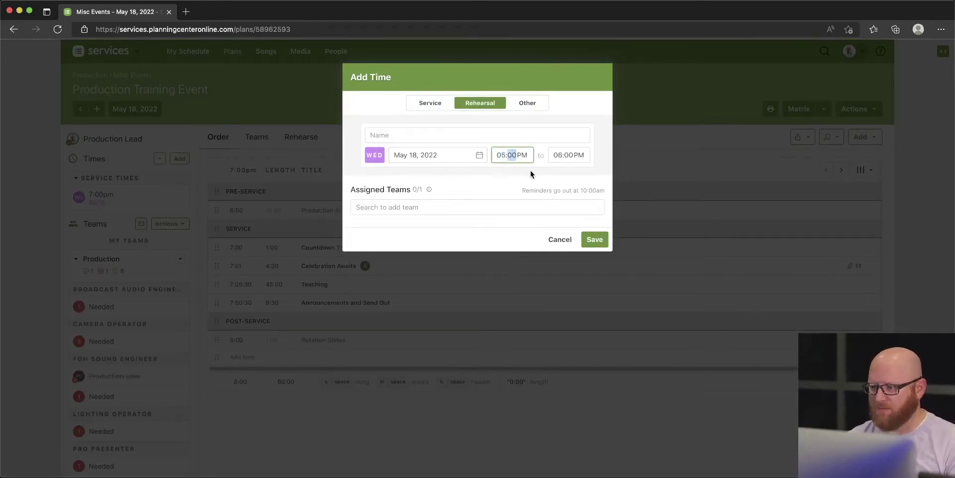
click(515, 207)
click(398, 249)
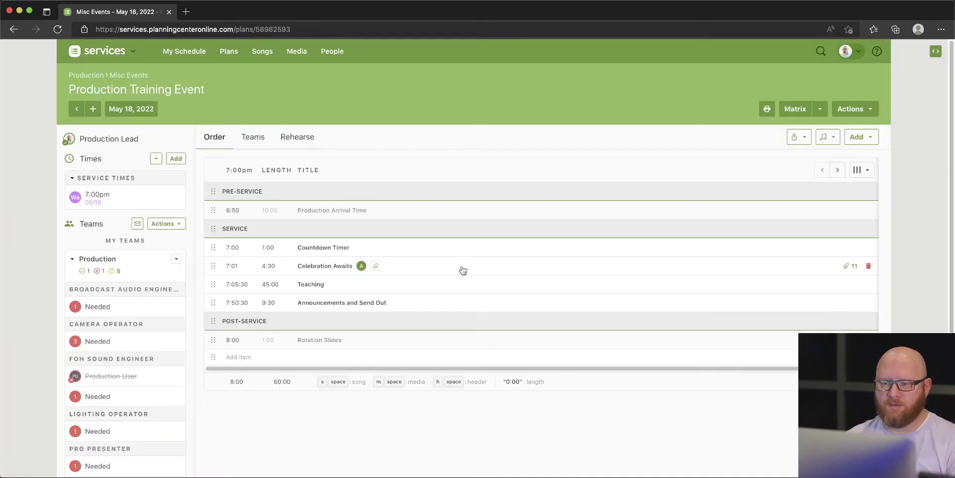
click(74, 218)
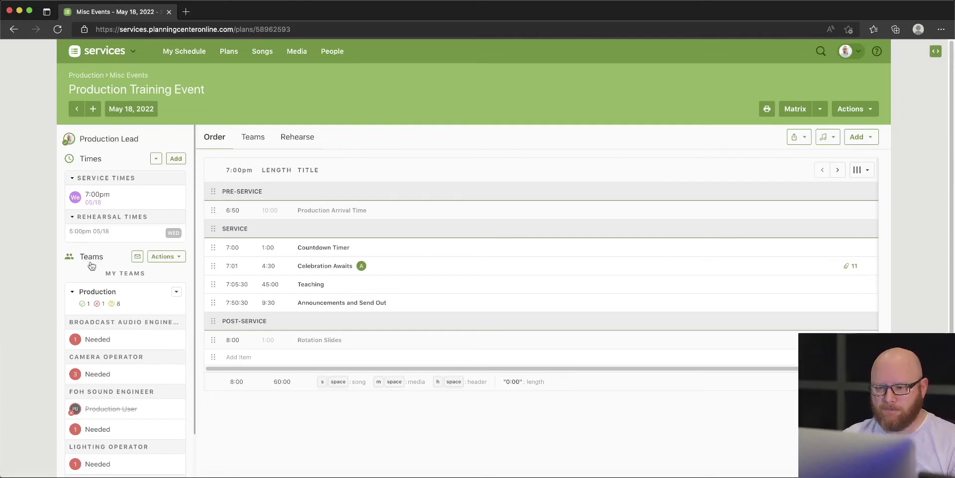
Look through the Production team's positions beside the order of service and collapse the team's list.
scroll(81, 292, down, 3)
scroll(81, 292, down, 1)
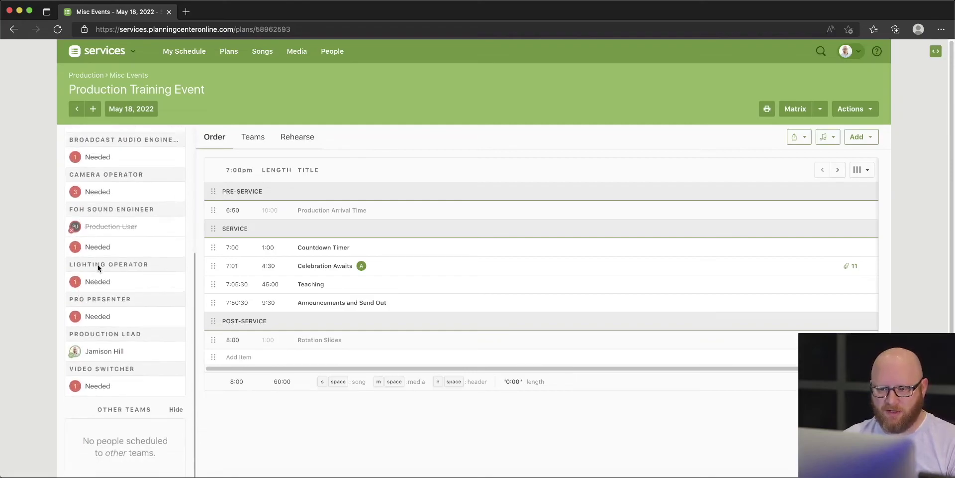
scroll(97, 265, up, 4)
click(74, 295)
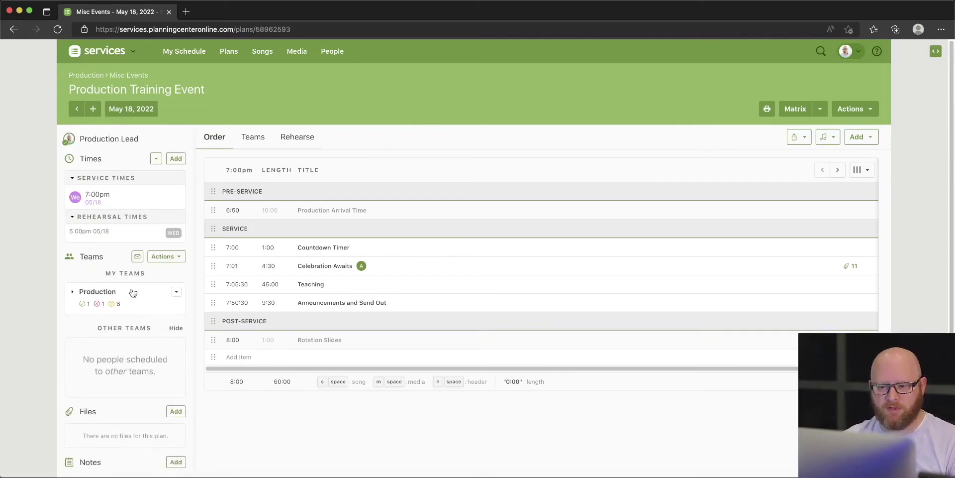
Start a new plan note in the General category.
scroll(110, 363, down, 1)
scroll(110, 362, down, 4)
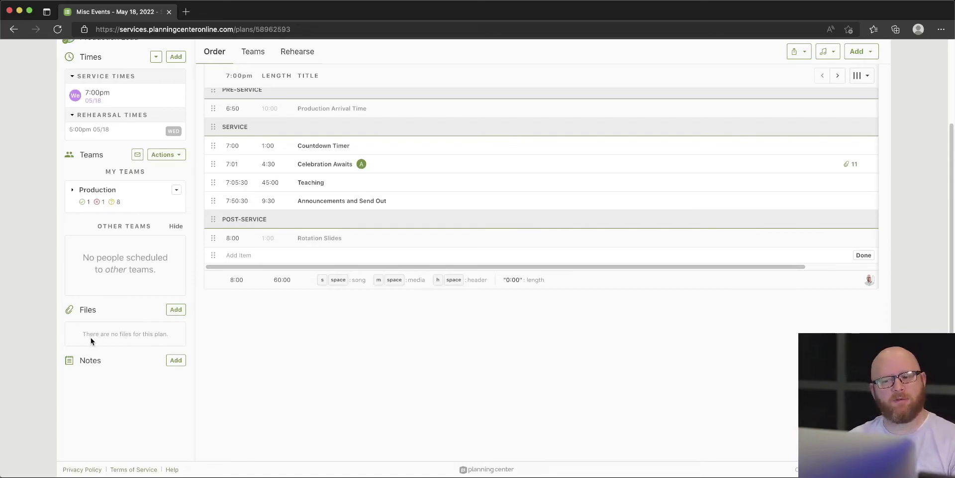
click(175, 359)
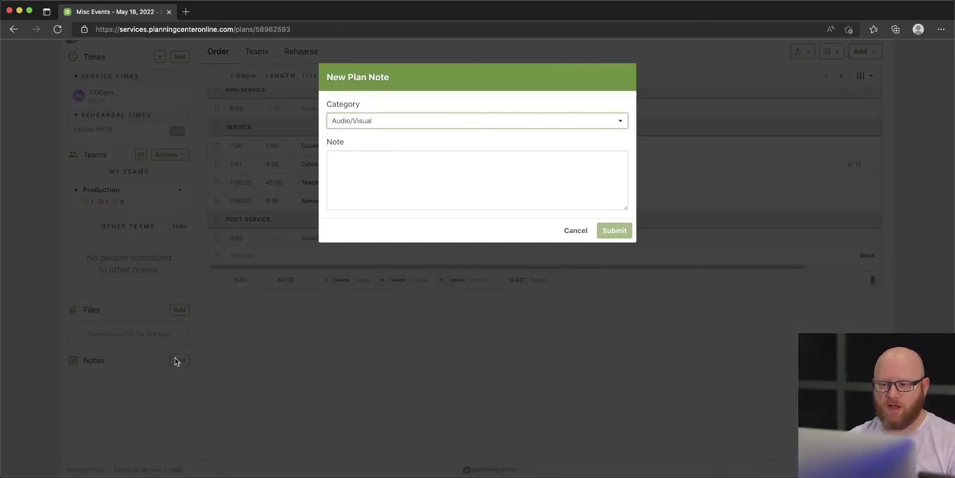
click(389, 127)
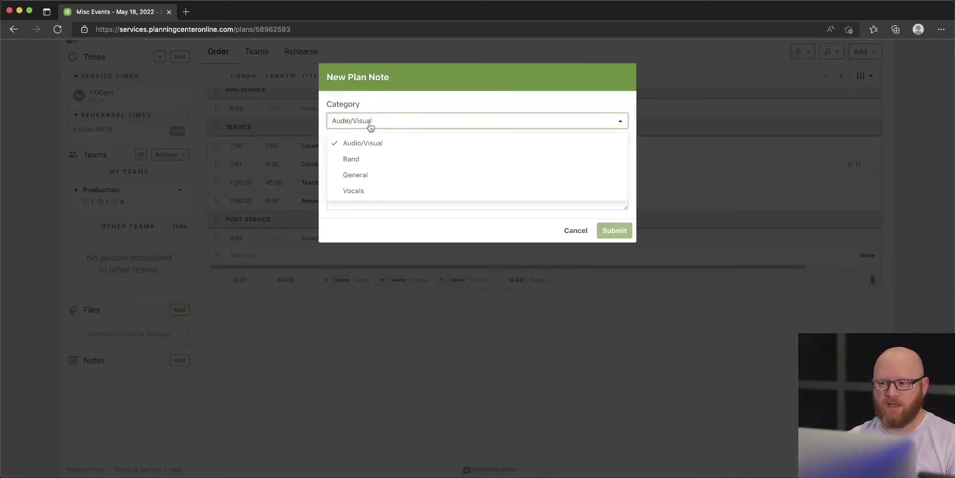
click(363, 175)
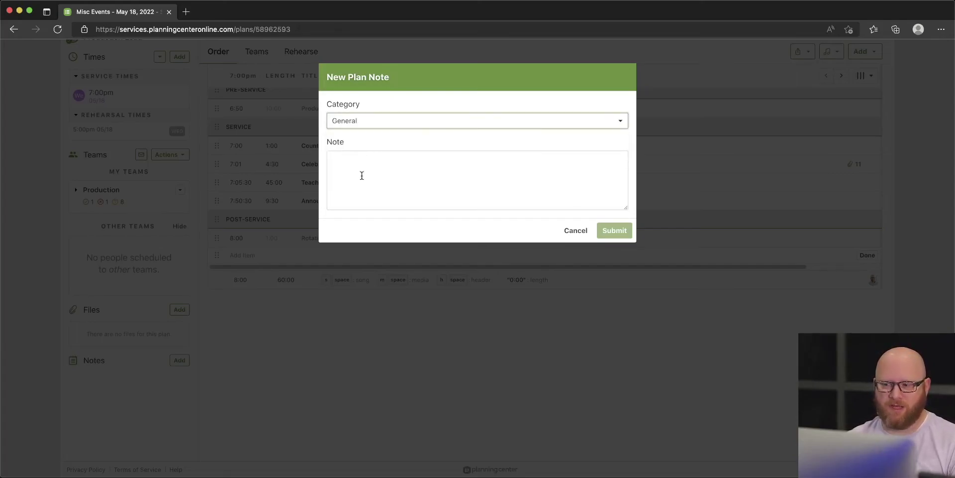
Enter "Event planner requests no haze on stage." as the note text and submit it.
click(395, 172)
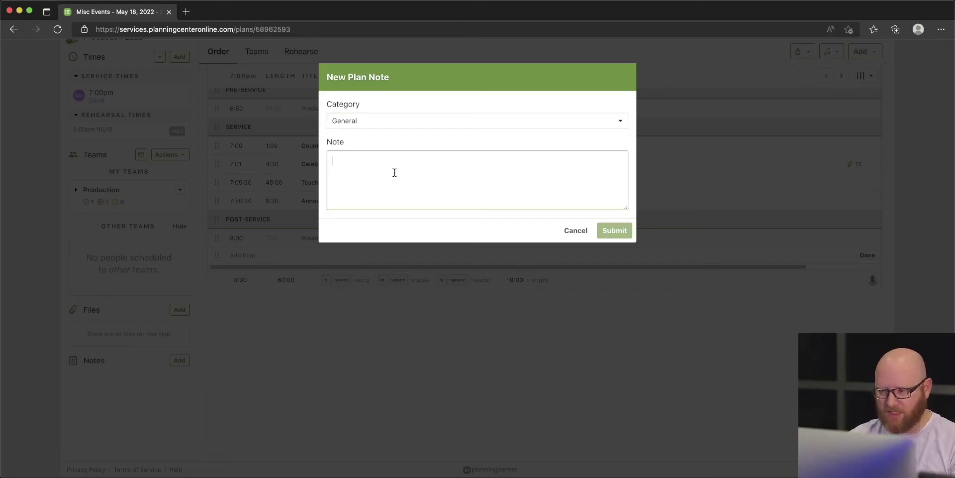
text(E)
key(BackSpace)
text(Event plan)
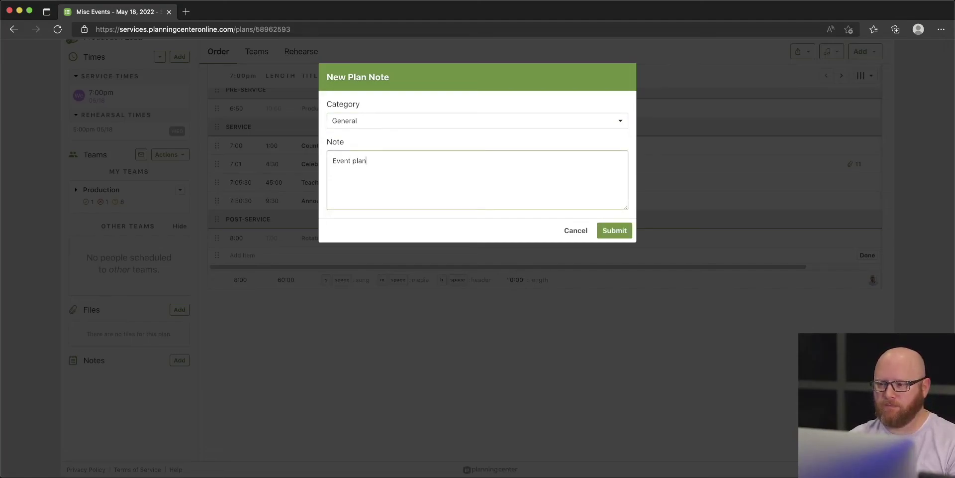
text(ner requests)
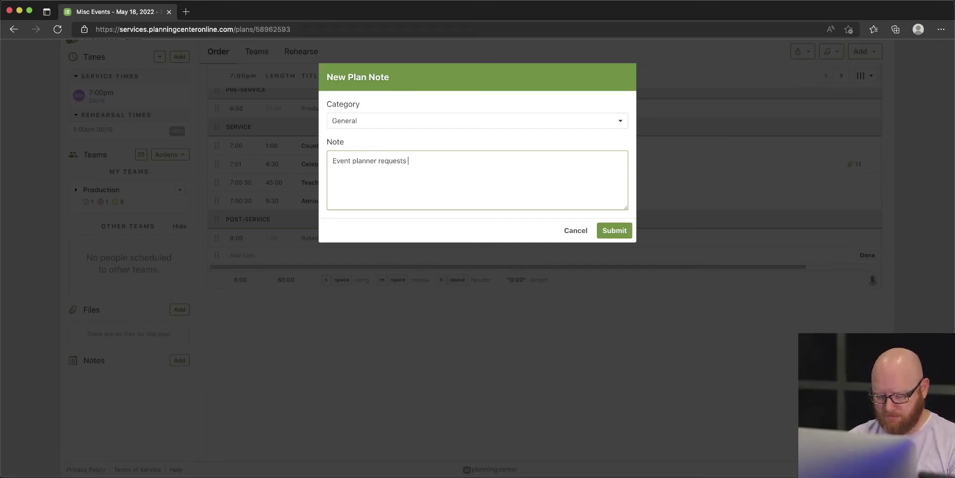
text( no )
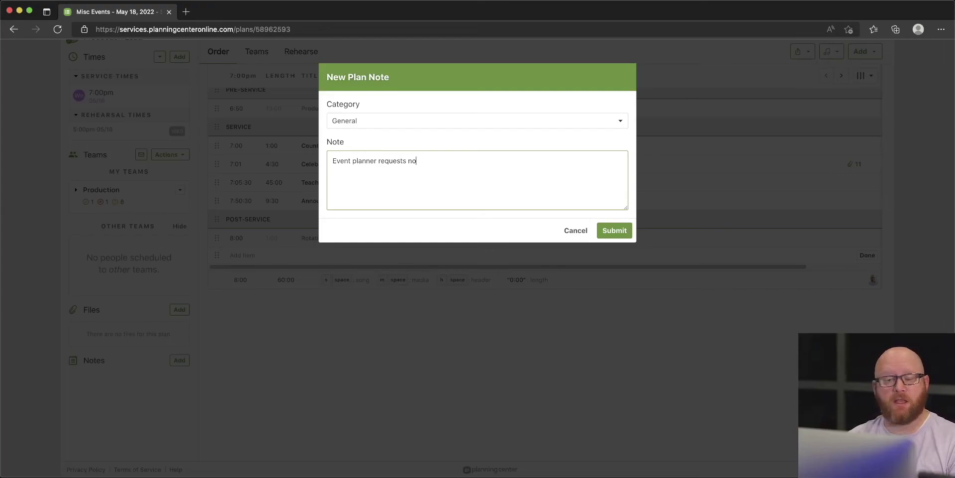
text(haze on stage.)
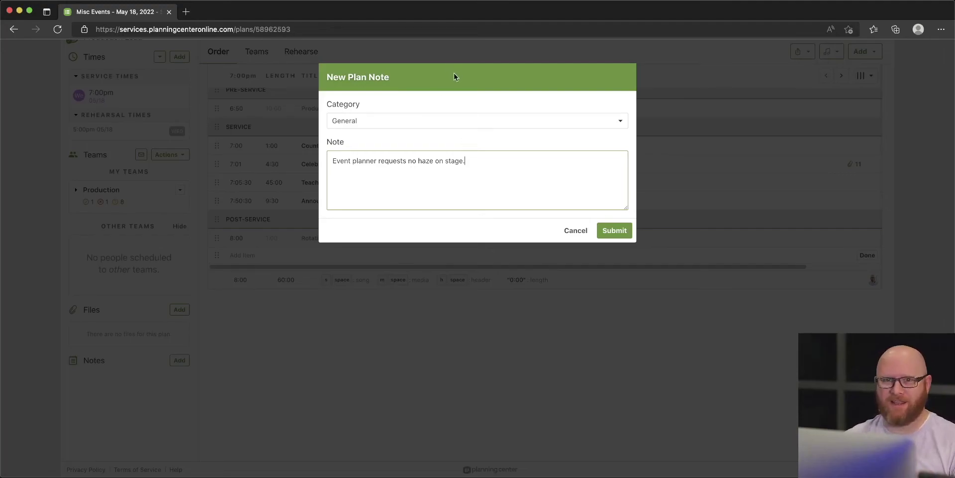
click(608, 233)
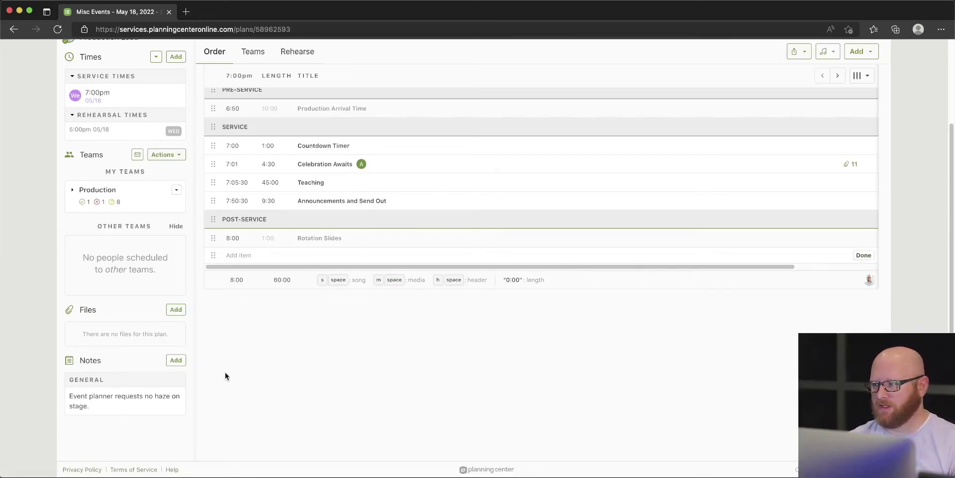
Schedule the regional production guest for the Lighting Operator position on the Production team.
scroll(244, 367, up, 3)
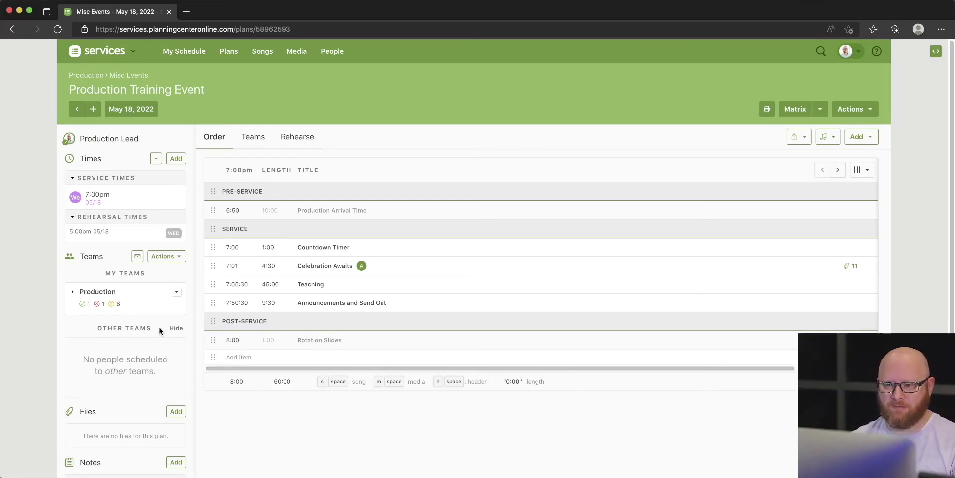
click(252, 140)
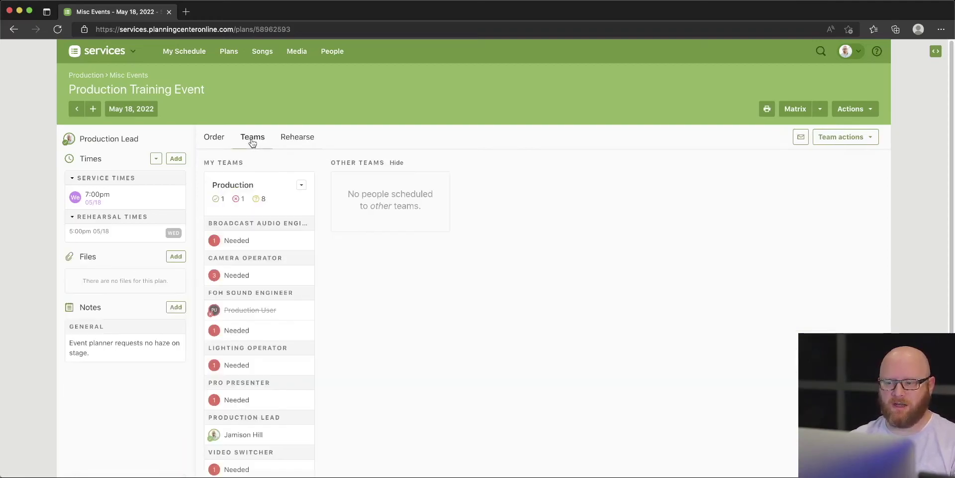
click(237, 365)
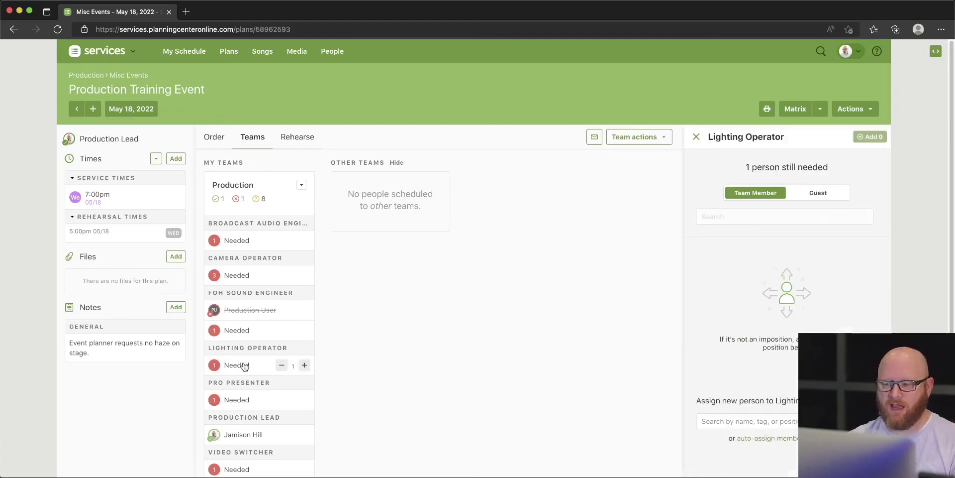
click(810, 192)
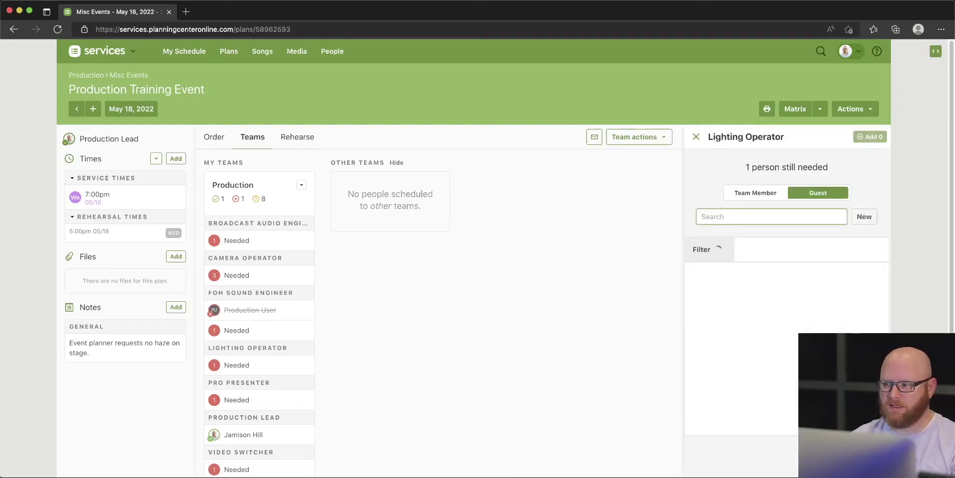
text(regional pr)
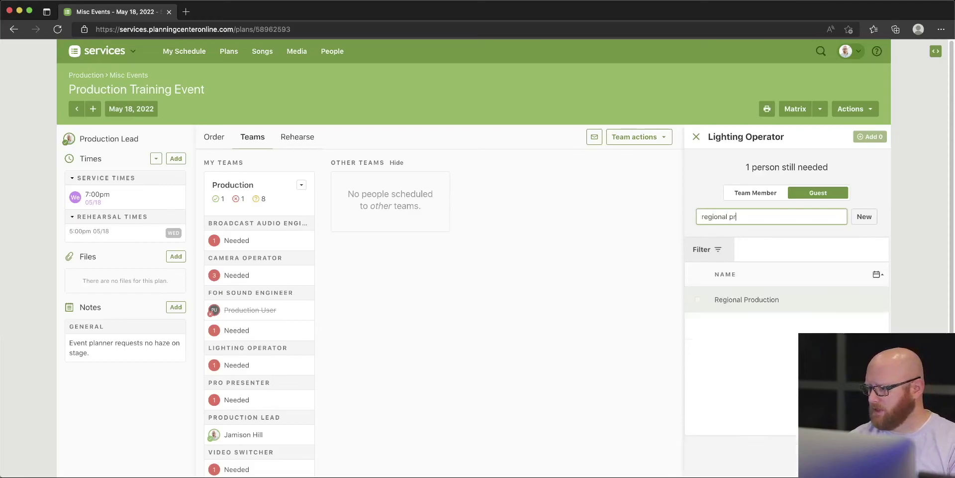
click(698, 299)
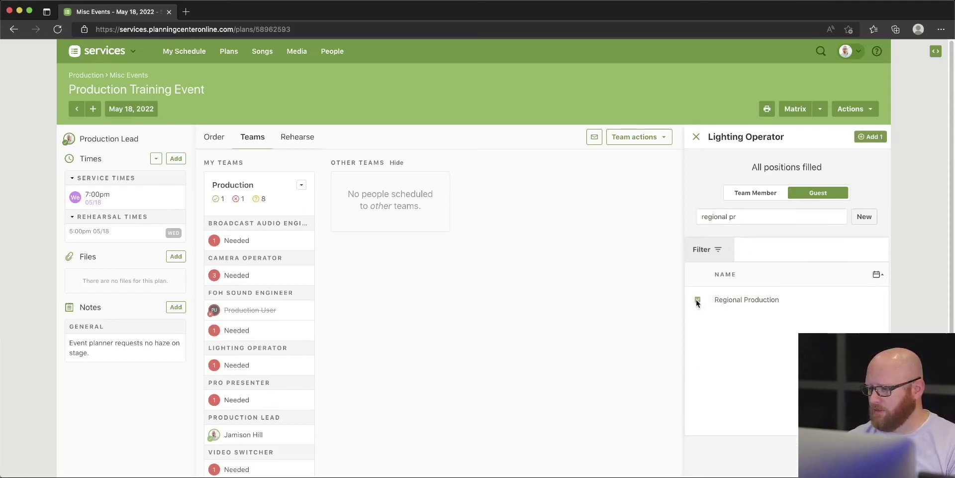
click(871, 136)
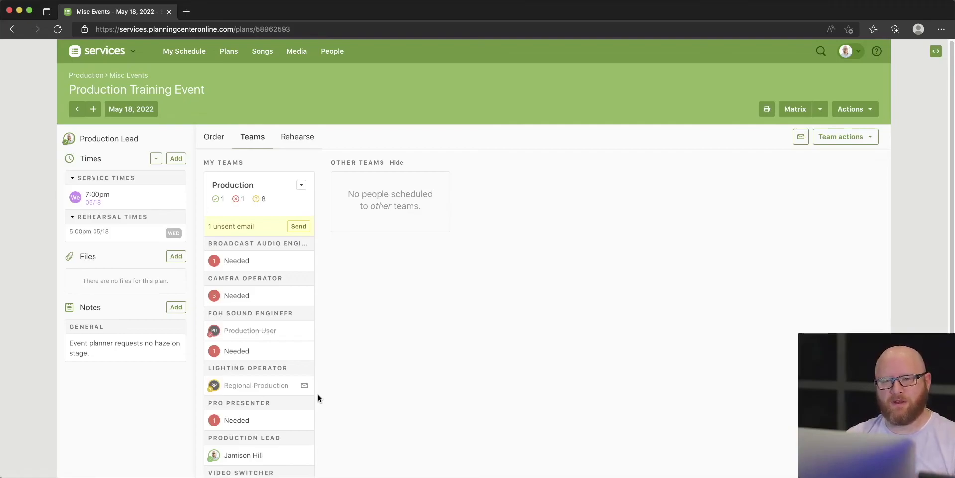
mouse_move(298, 376)
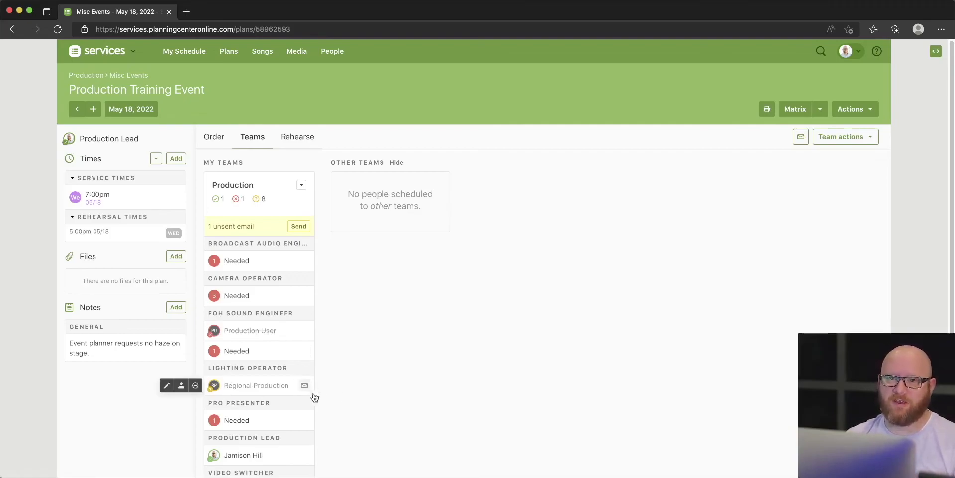